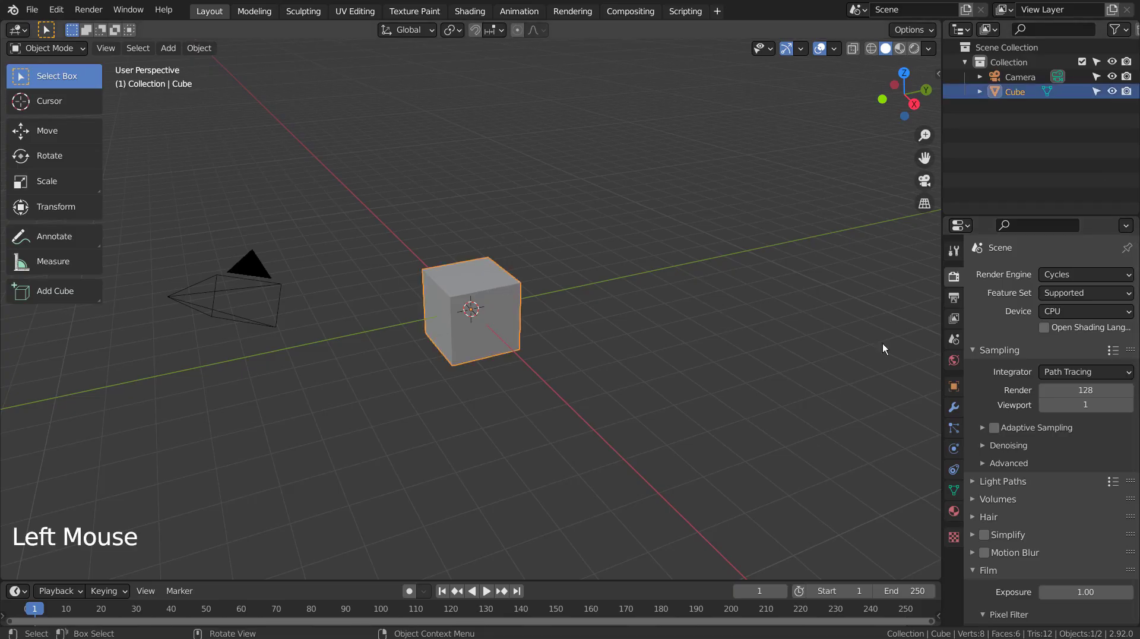
# Add an Array modifier to the cube with relative X offset factor 1.02
pyautogui.click(954, 407)
pyautogui.click(1063, 277)
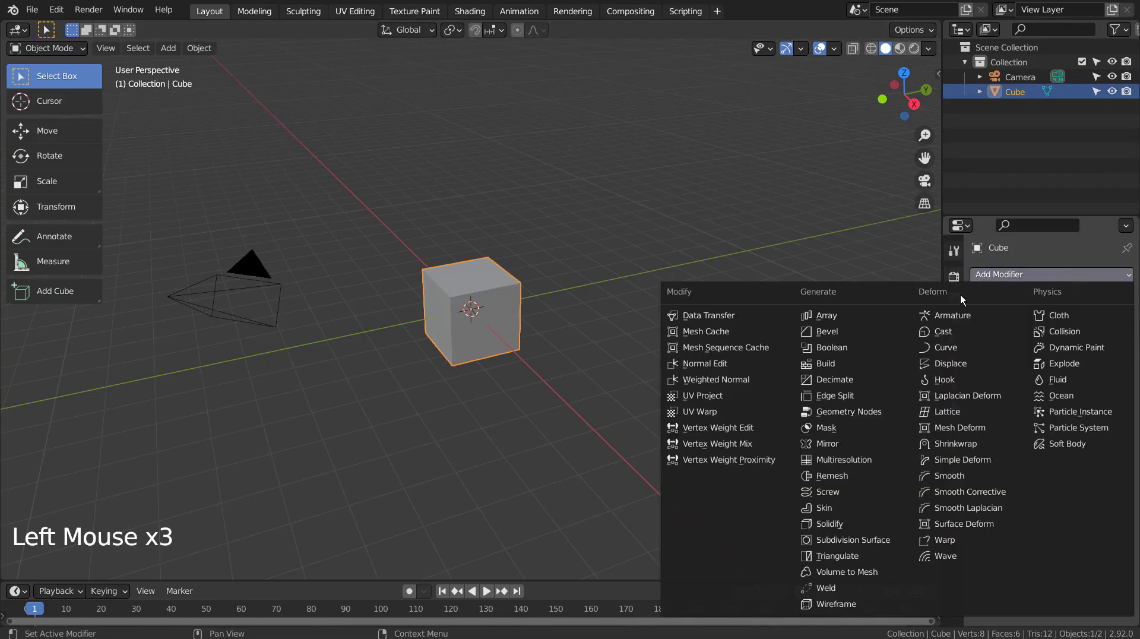
pyautogui.click(869, 316)
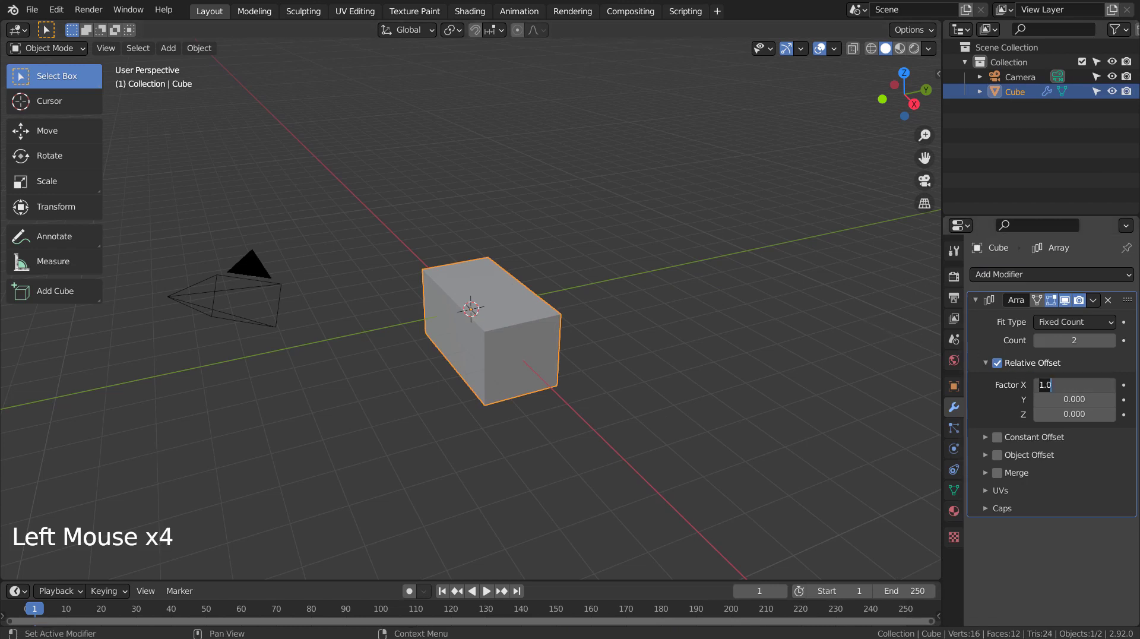
pyautogui.press('Return')
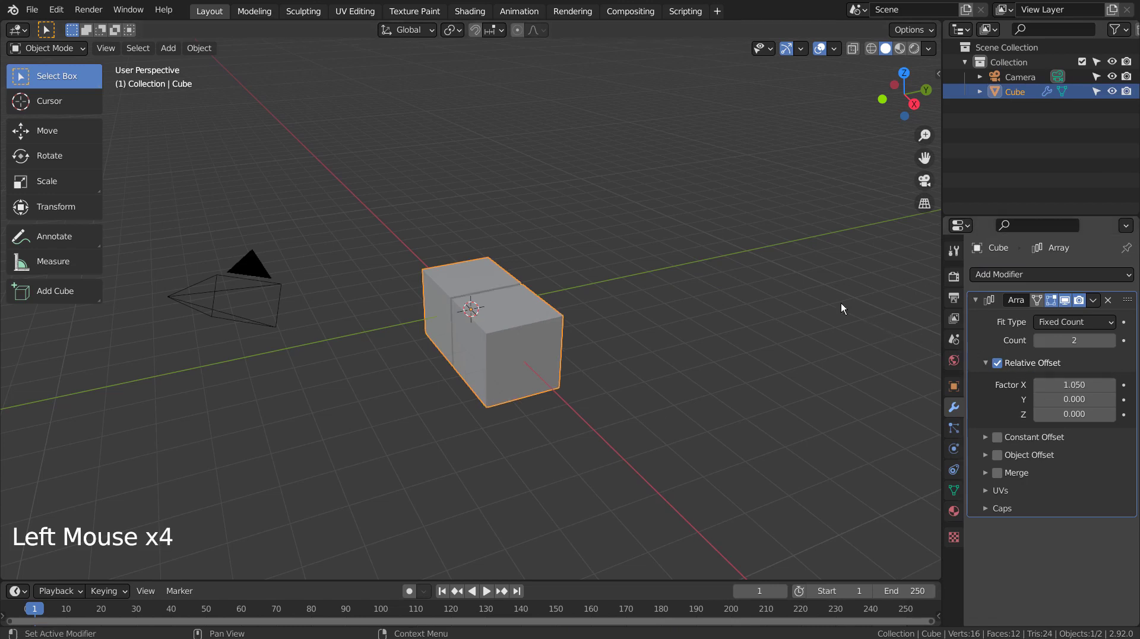
pyautogui.moveTo(843, 307); pyautogui.dragTo(956, 340, button='middle')
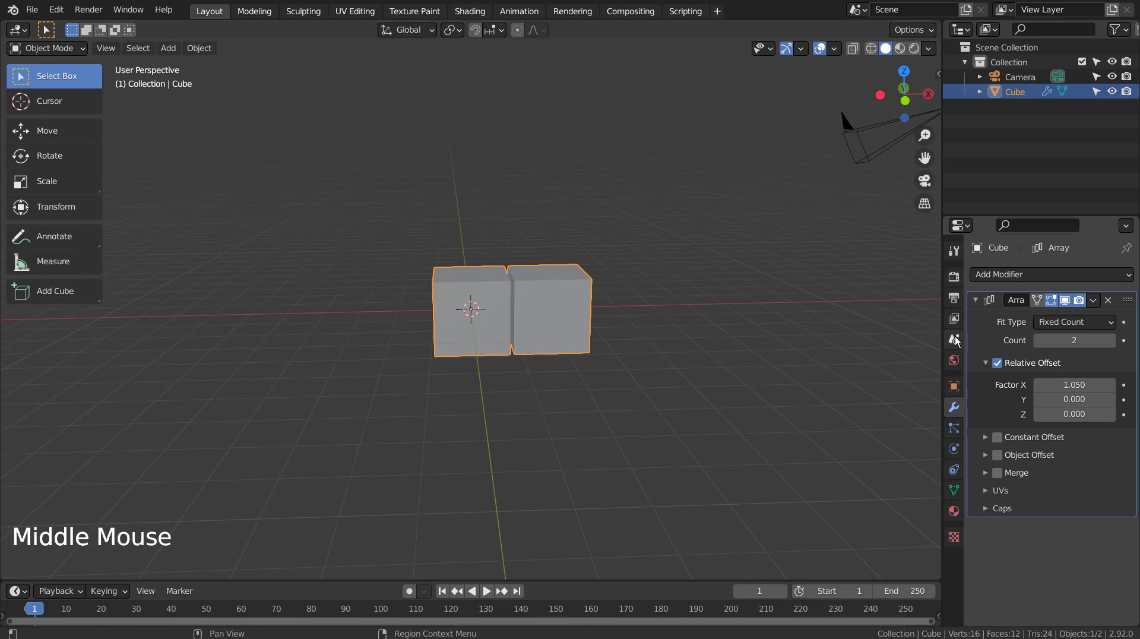
pyautogui.click(1067, 388)
pyautogui.click(1078, 387)
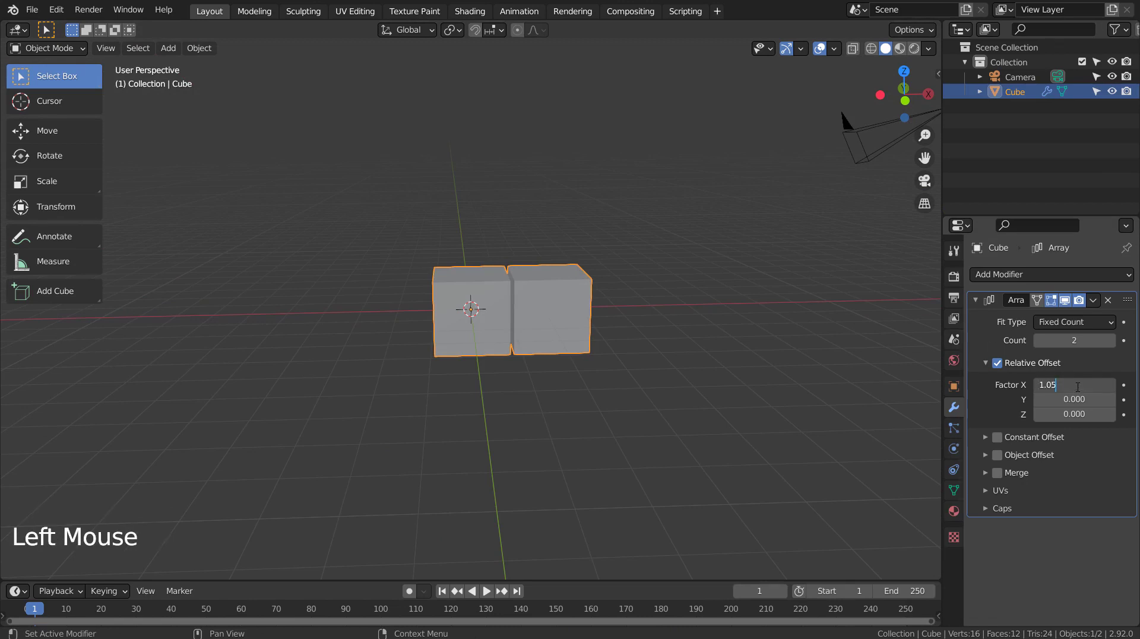
pyautogui.press('BackSpace')
pyautogui.press('Return')
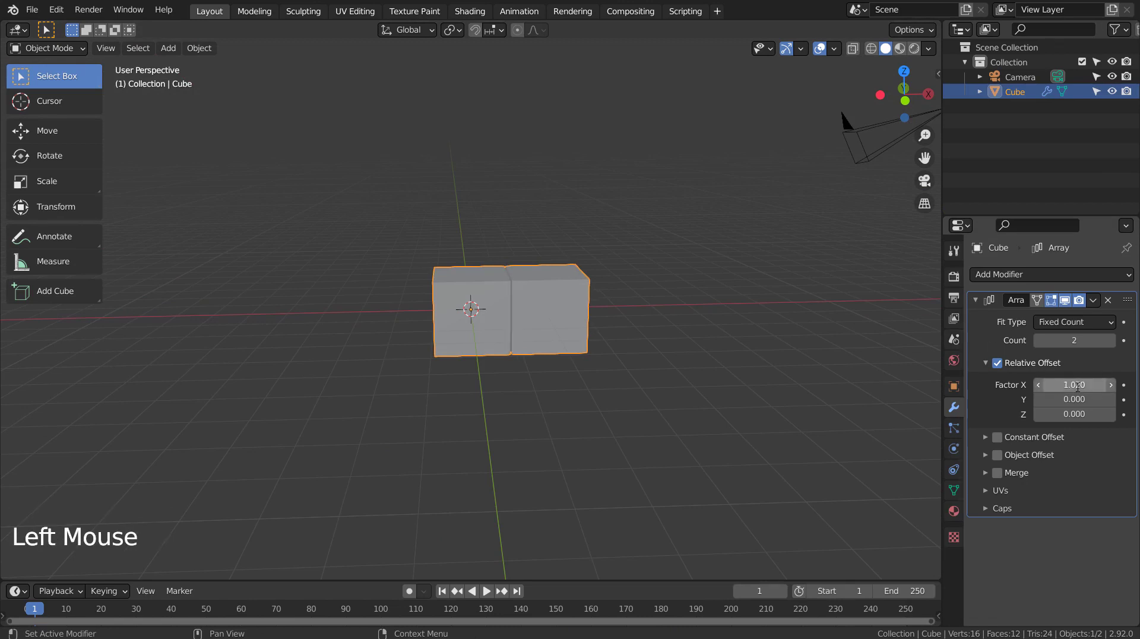
# Set the array Count to 8 copies
pyautogui.click(1050, 342)
pyautogui.write('8')
pyautogui.press('Return')
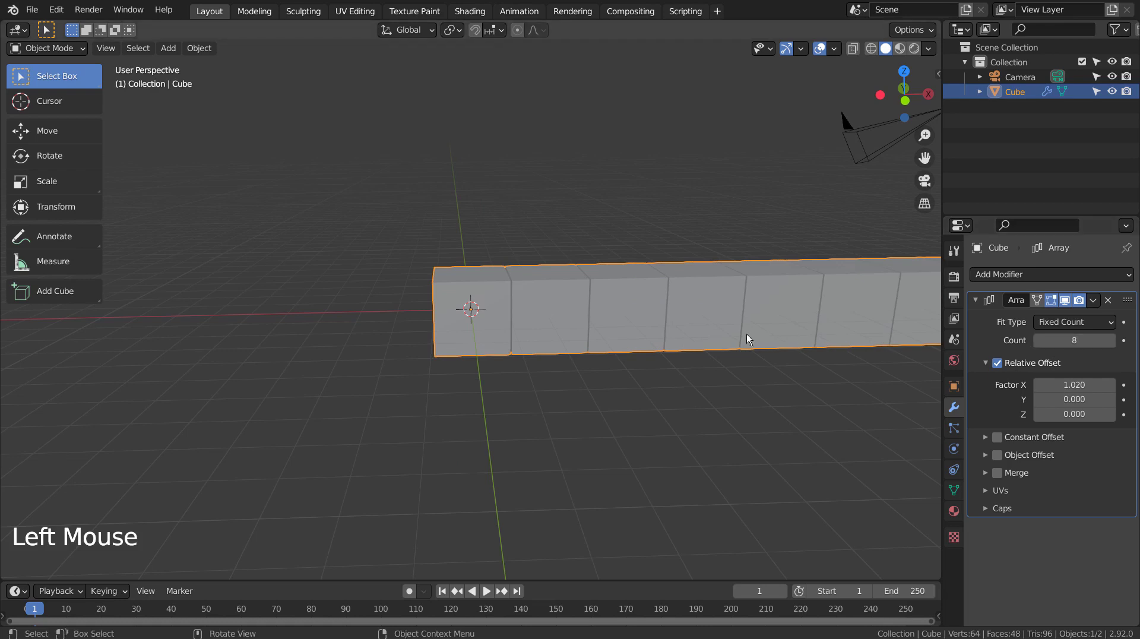
pyautogui.moveTo(747, 334); pyautogui.dragTo(705, 289, button='middle')
pyautogui.scroll(-3, 642, 373)
pyautogui.scroll(-1, 644, 374)
# Scale the row along X to stretch the bricks
pyautogui.press('s')
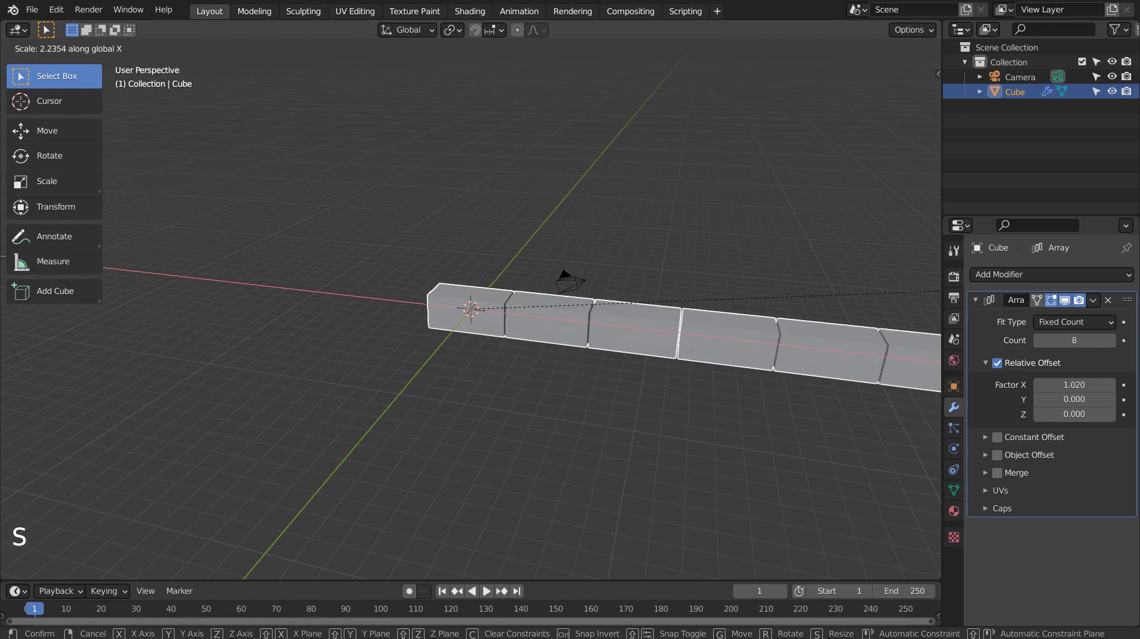
pyautogui.click(14, 291)
pyautogui.moveTo(9, 403); pyautogui.dragTo(623, 376, button='middle')
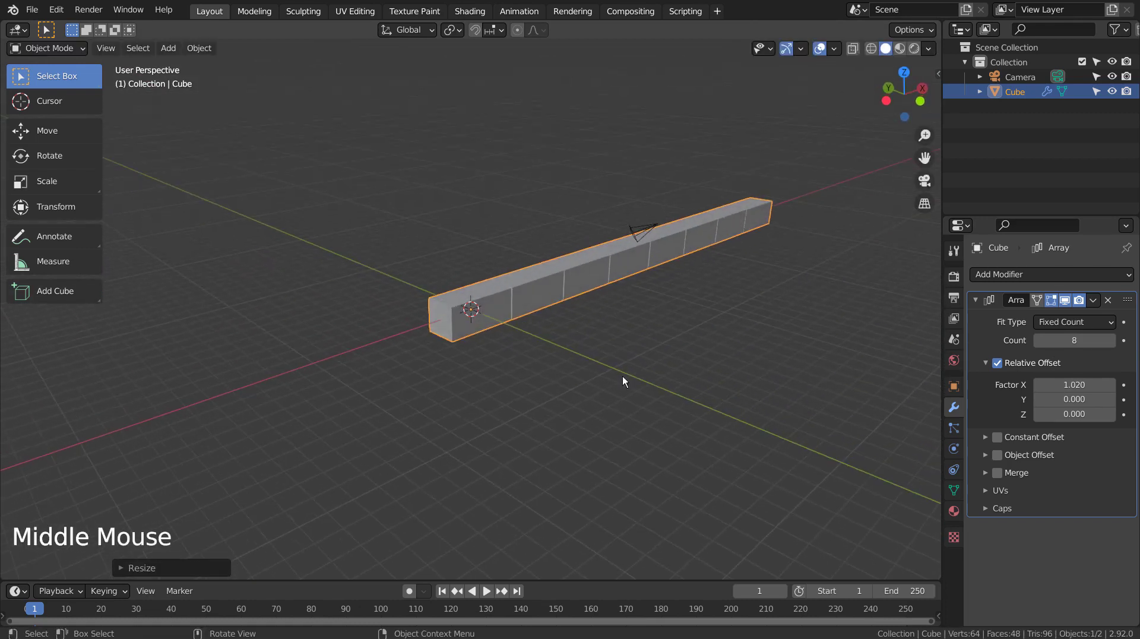
# Add a Bevel modifier and move it above the Array in the stack
pyautogui.click(1063, 277)
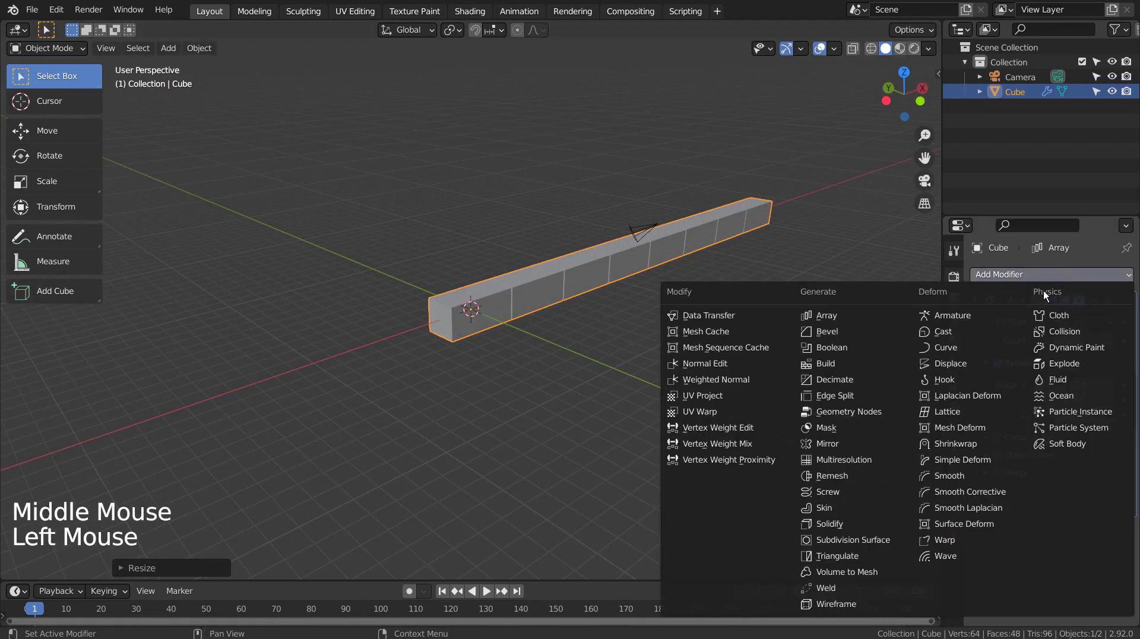
pyautogui.click(886, 333)
pyautogui.scroll(8, 637, 348)
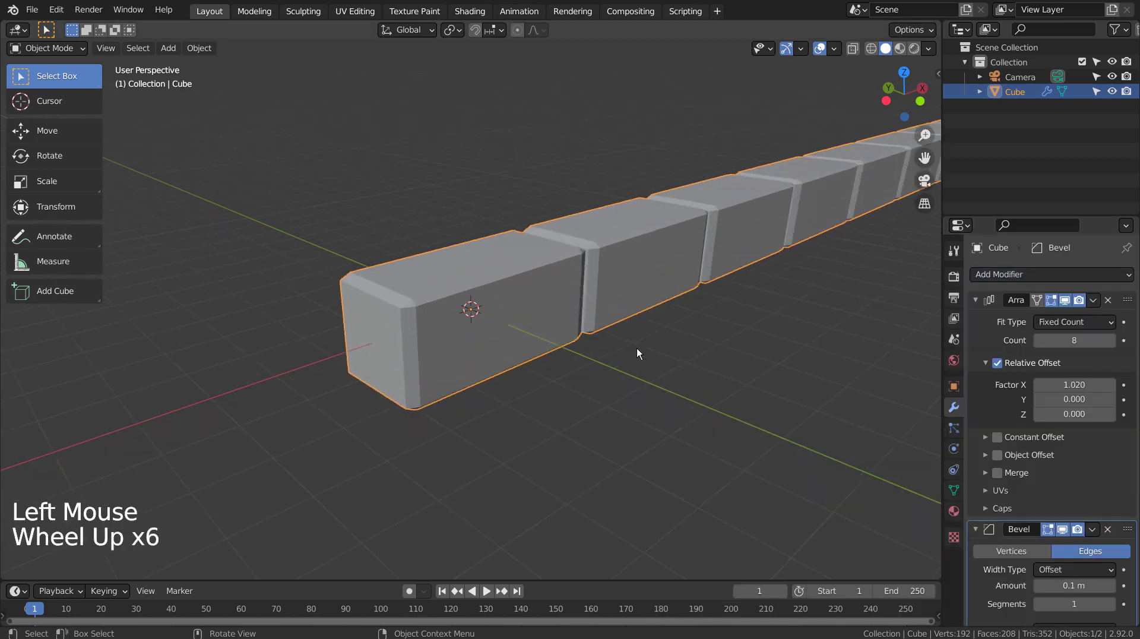
pyautogui.scroll(1, 636, 348)
pyautogui.moveTo(754, 339); pyautogui.dragTo(612, 340, button='middle')
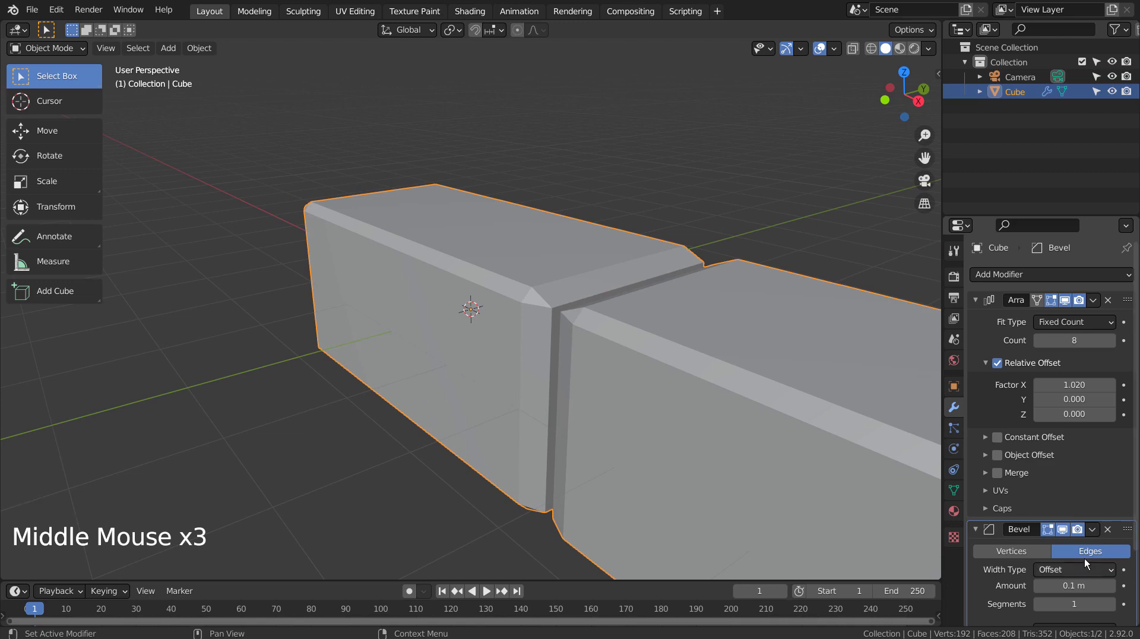
pyautogui.moveTo(1127, 528); pyautogui.dragTo(1126, 300)
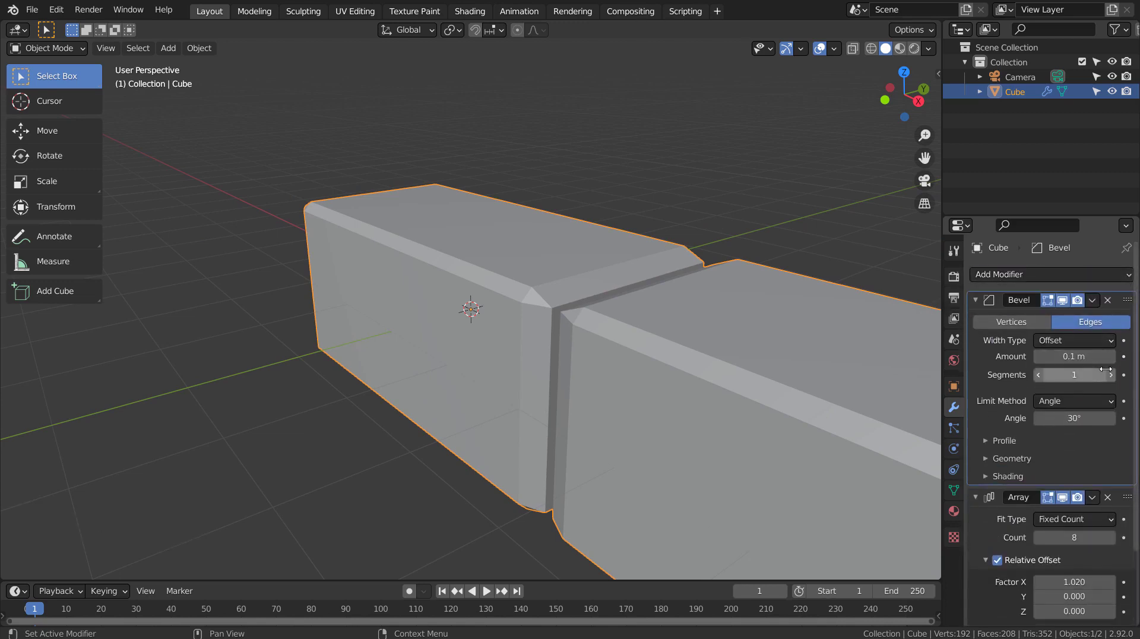
# Set the bevel to 0.075 m with 3 segments and shade the bricks smooth
pyautogui.moveTo(1113, 359); pyautogui.dragTo(1025, 359)
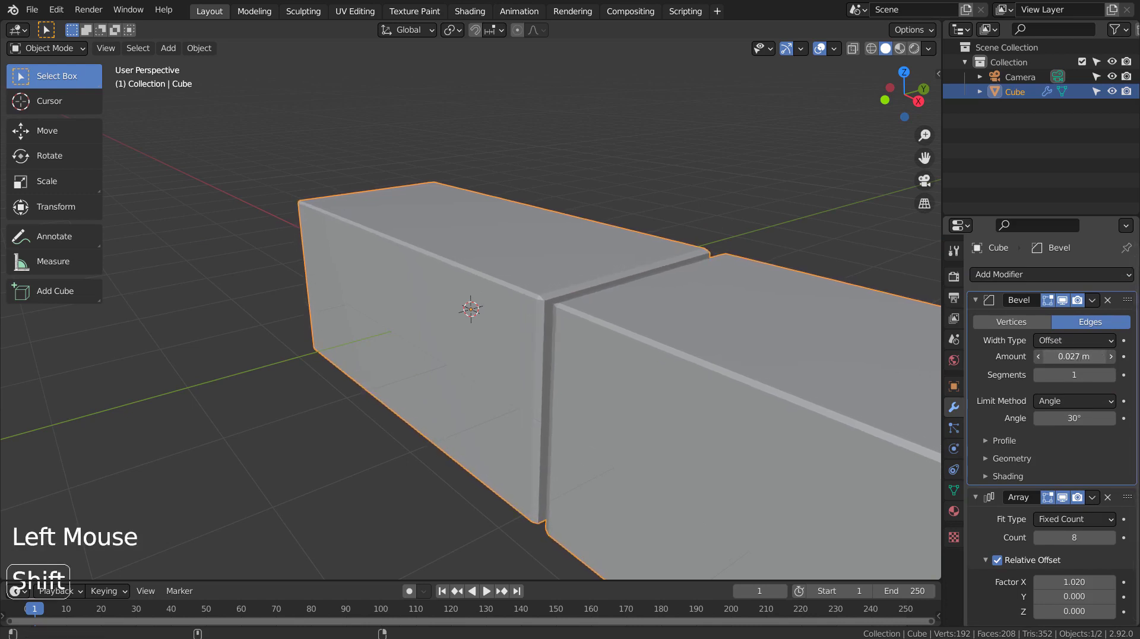
pyautogui.moveTo(580, 384); pyautogui.dragTo(786, 375, button='middle')
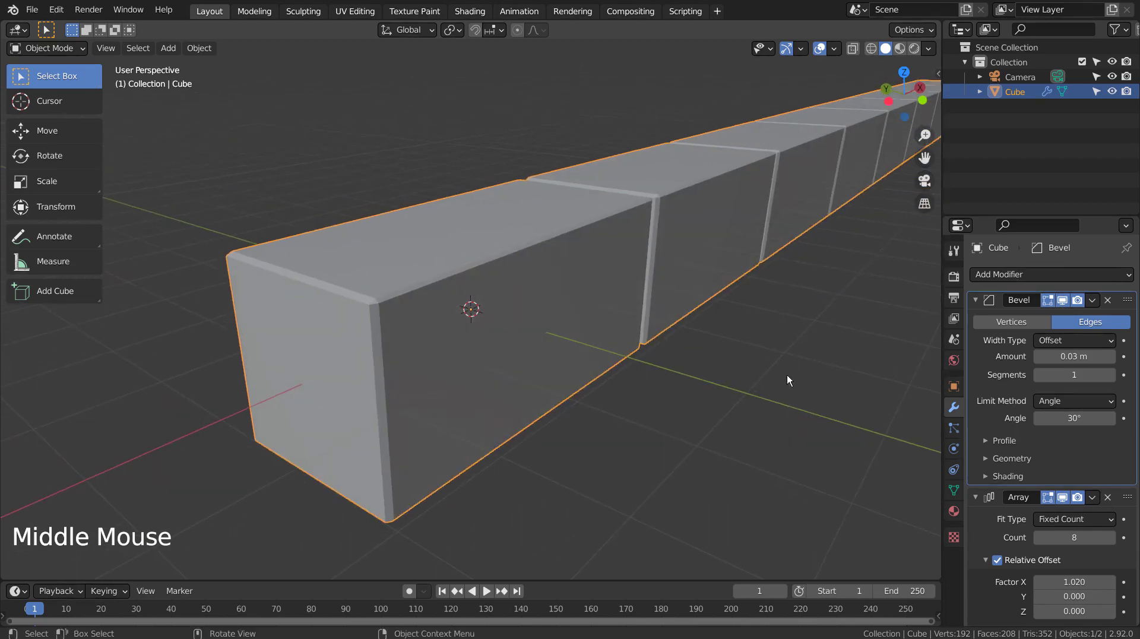
pyautogui.click(1110, 375)
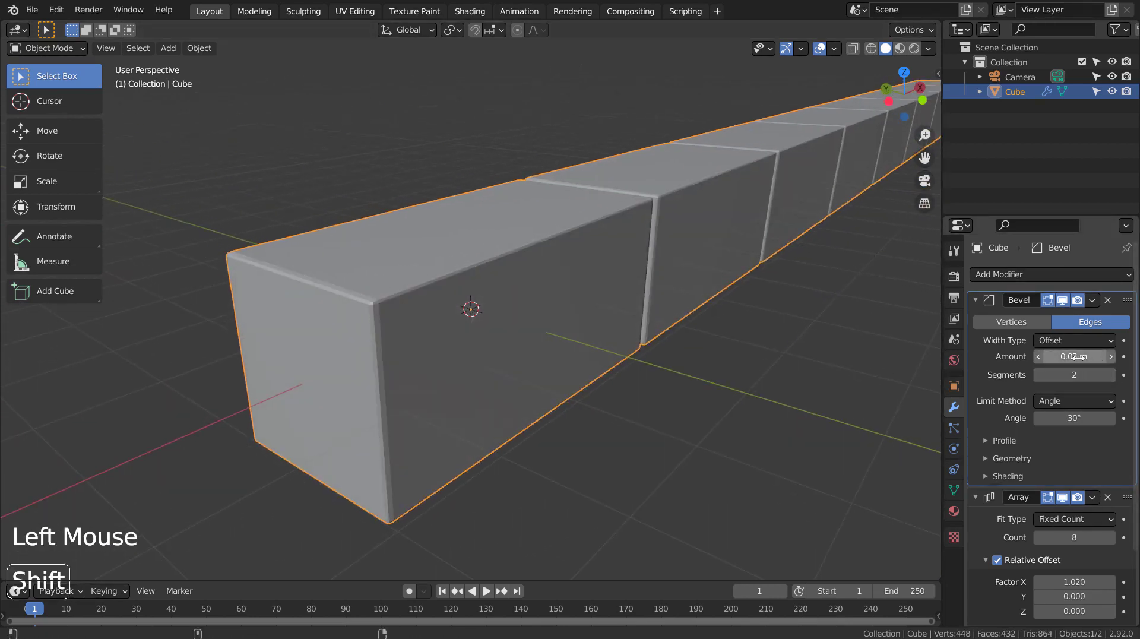
pyautogui.keyDown('shift'); pyautogui.moveTo(1079, 357); pyautogui.dragTo(1118, 357); pyautogui.keyUp('shift')
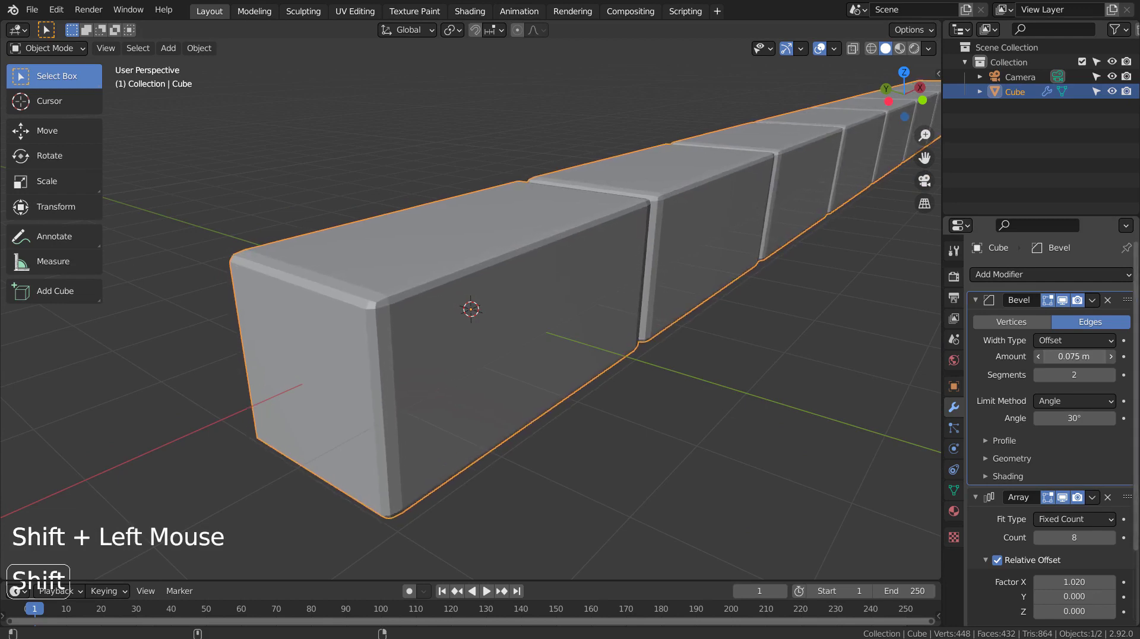
pyautogui.click(1110, 375)
pyautogui.rightClick(469, 274)
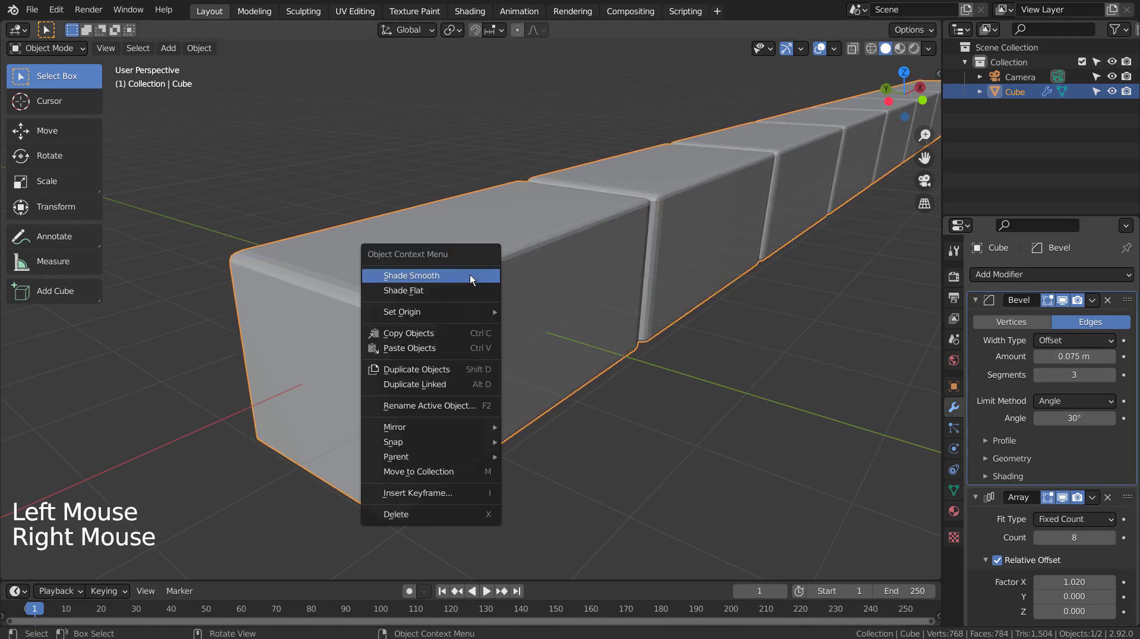
pyautogui.moveTo(572, 309); pyautogui.dragTo(644, 356, button='middle')
# Add a Simple Curve Circle at the scene centre and switch it to 3D
pyautogui.scroll(-3, 714, 360)
pyautogui.click(714, 360)
pyautogui.hotkey('shift', 'a')
pyautogui.moveTo(710, 359)
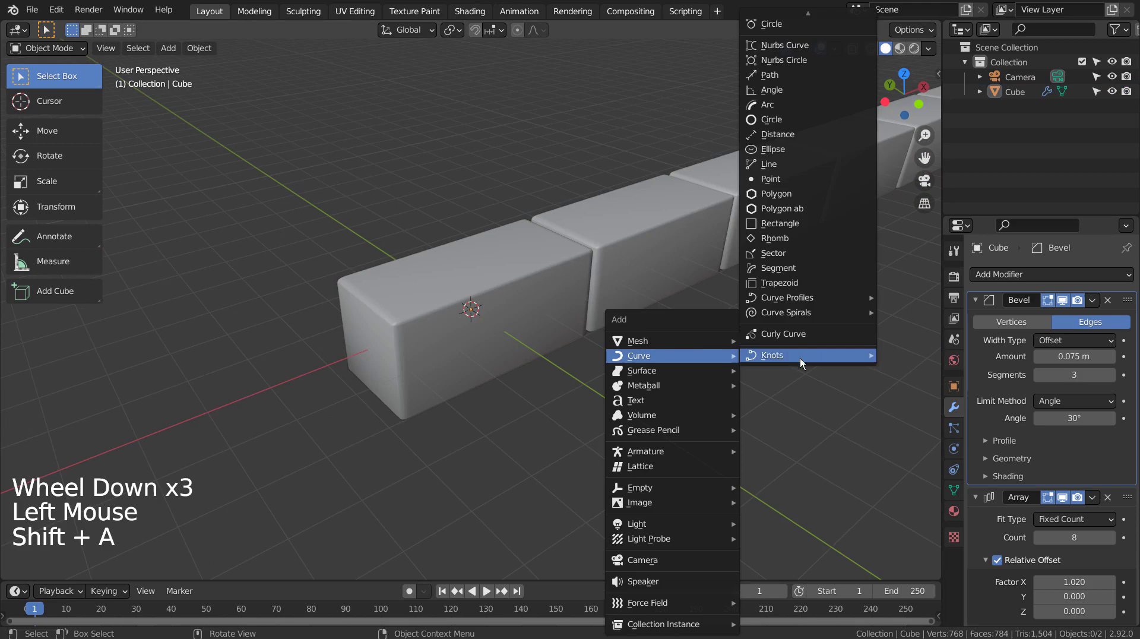
pyautogui.click(819, 121)
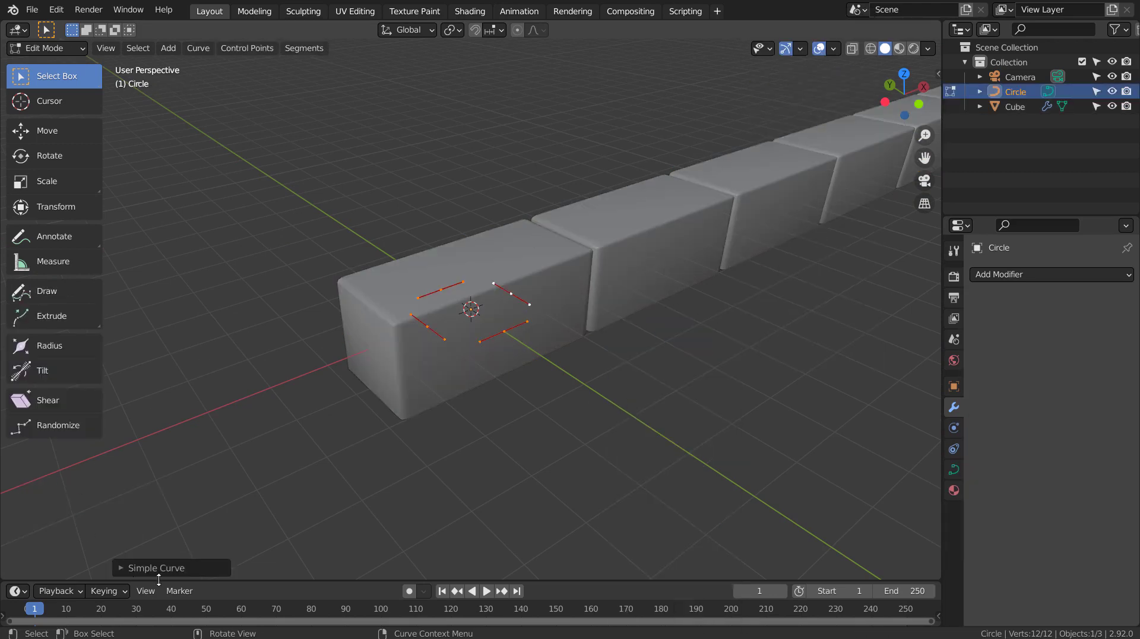
pyautogui.click(205, 570)
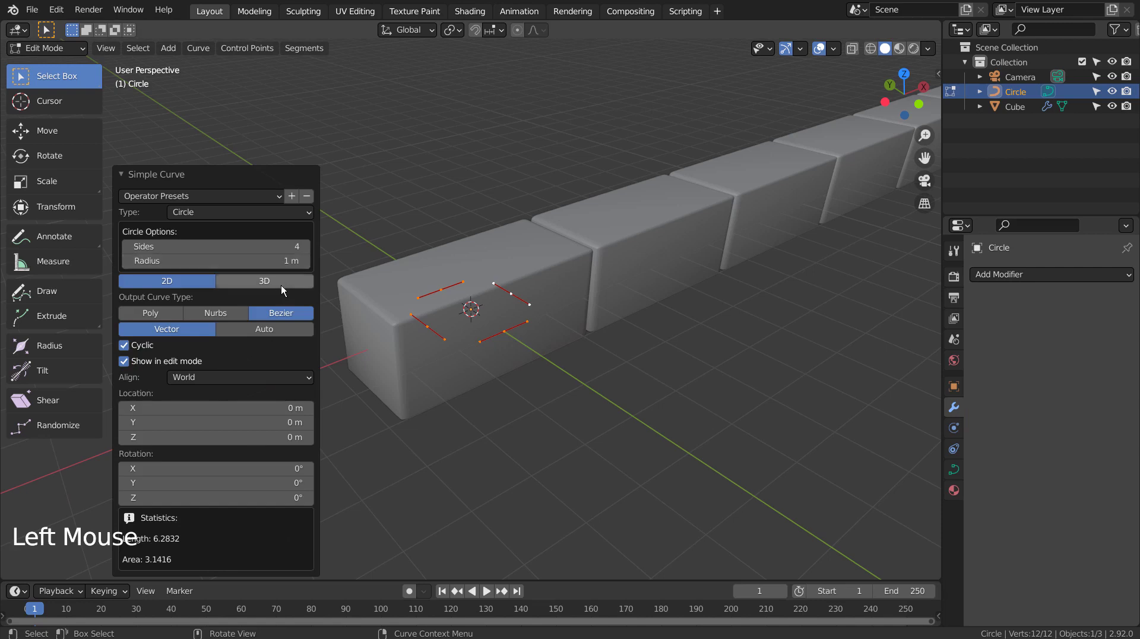
pyautogui.click(282, 284)
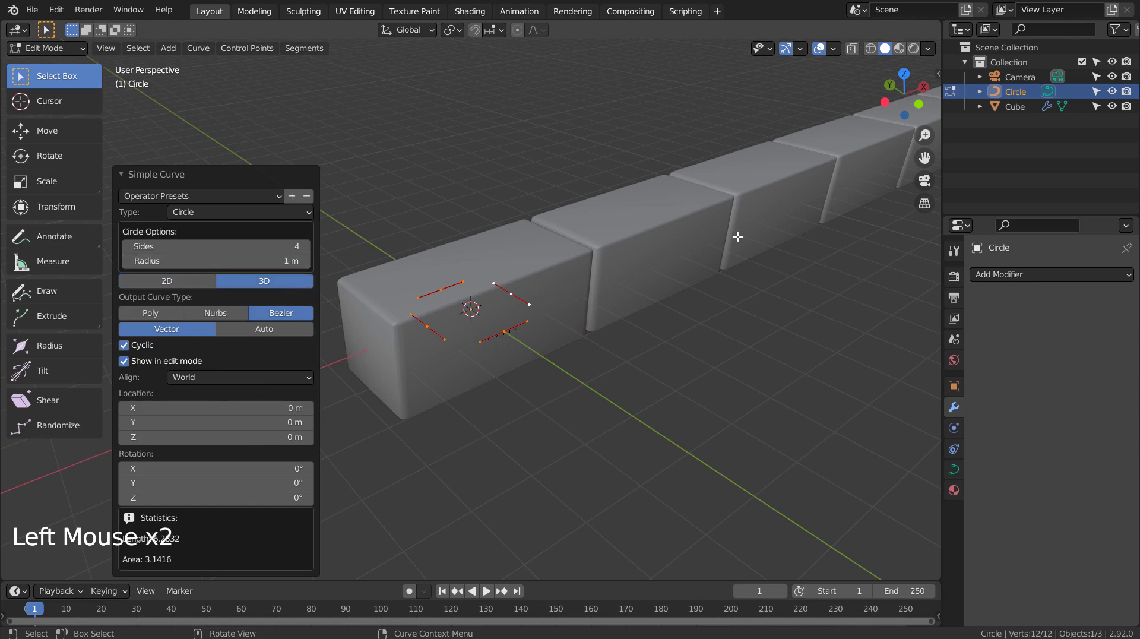
# Add a Curve modifier to the brick row using the Circle curve
pyautogui.press('Tab')
pyautogui.click(681, 237)
pyautogui.click(1049, 275)
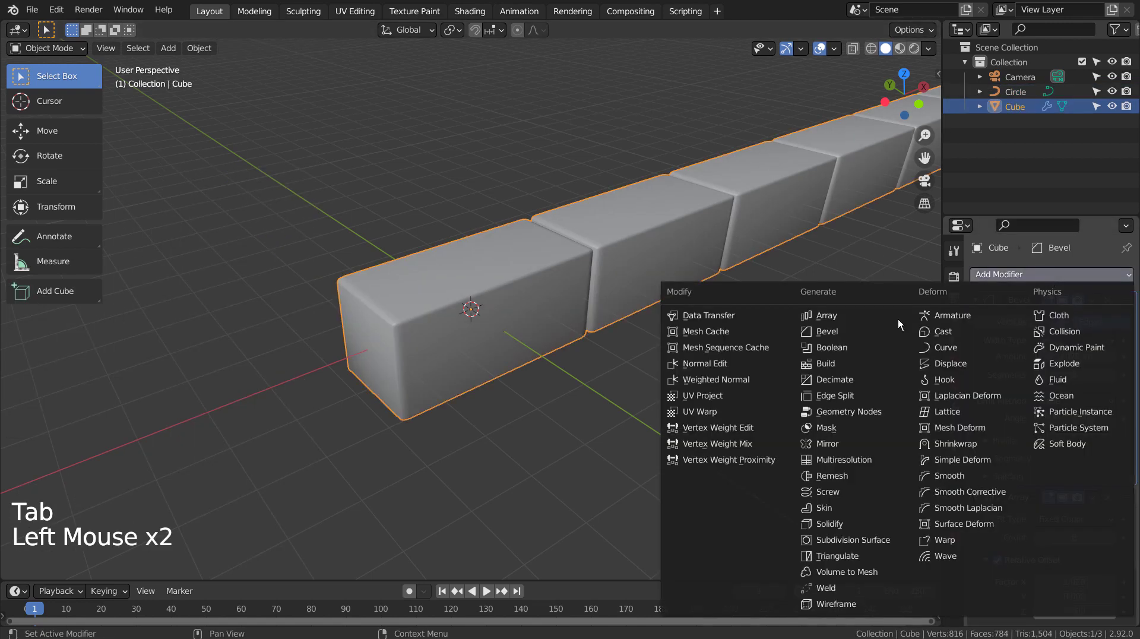
pyautogui.click(953, 351)
pyautogui.scroll(-13, 1017, 586)
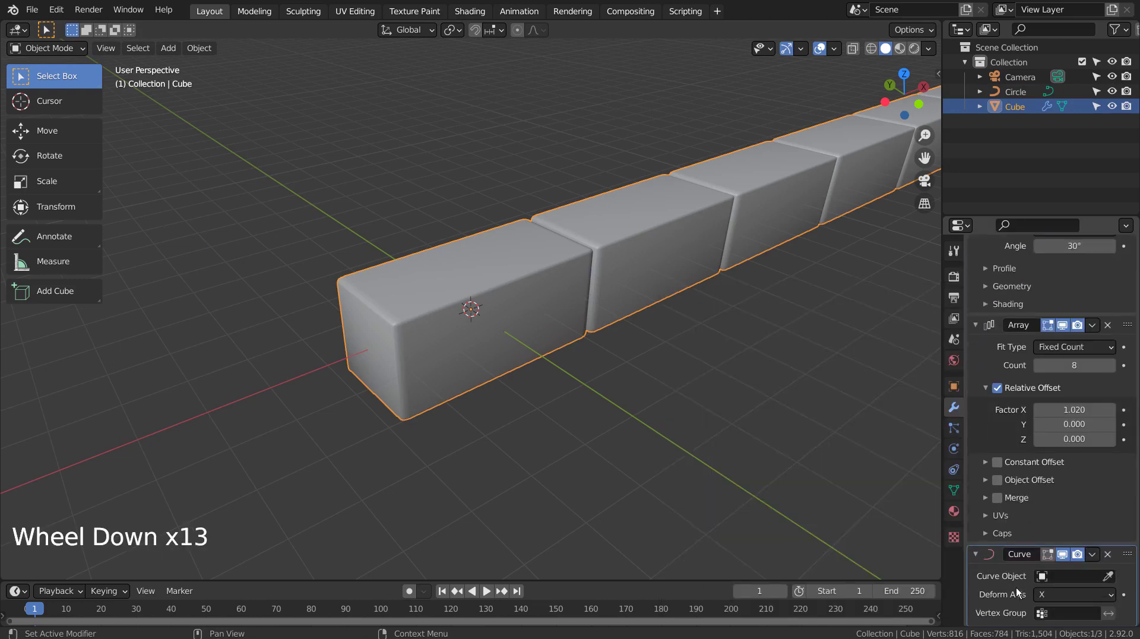
pyautogui.click(1047, 575)
pyautogui.click(998, 423)
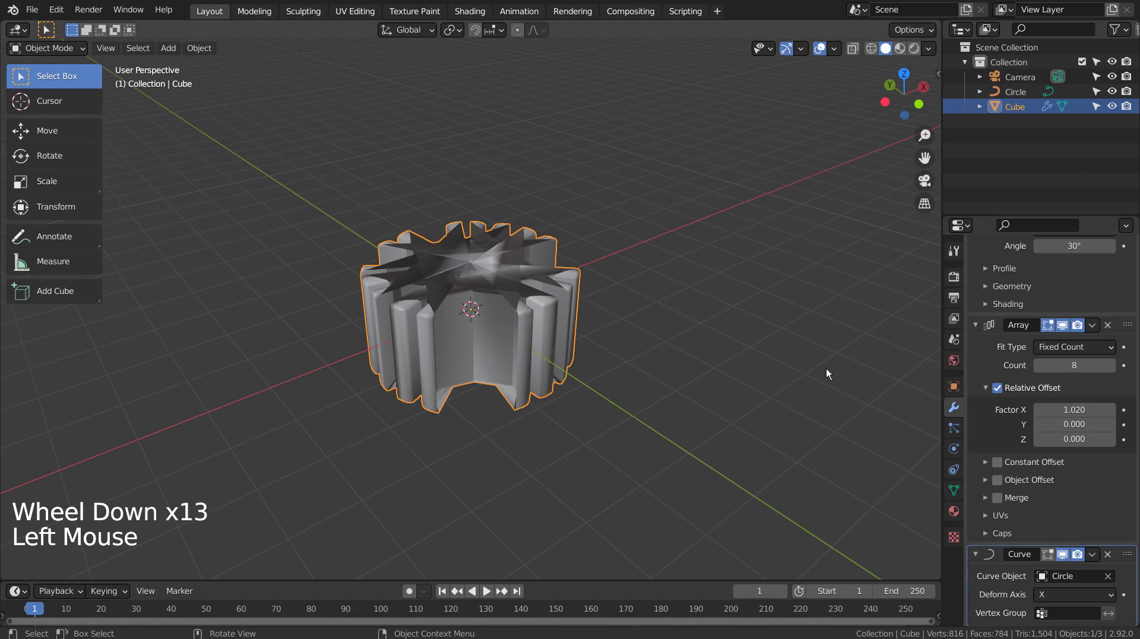
# Scale the Circle up to 5.807 so the bricks form an octagonal ring
pyautogui.click(1015, 92)
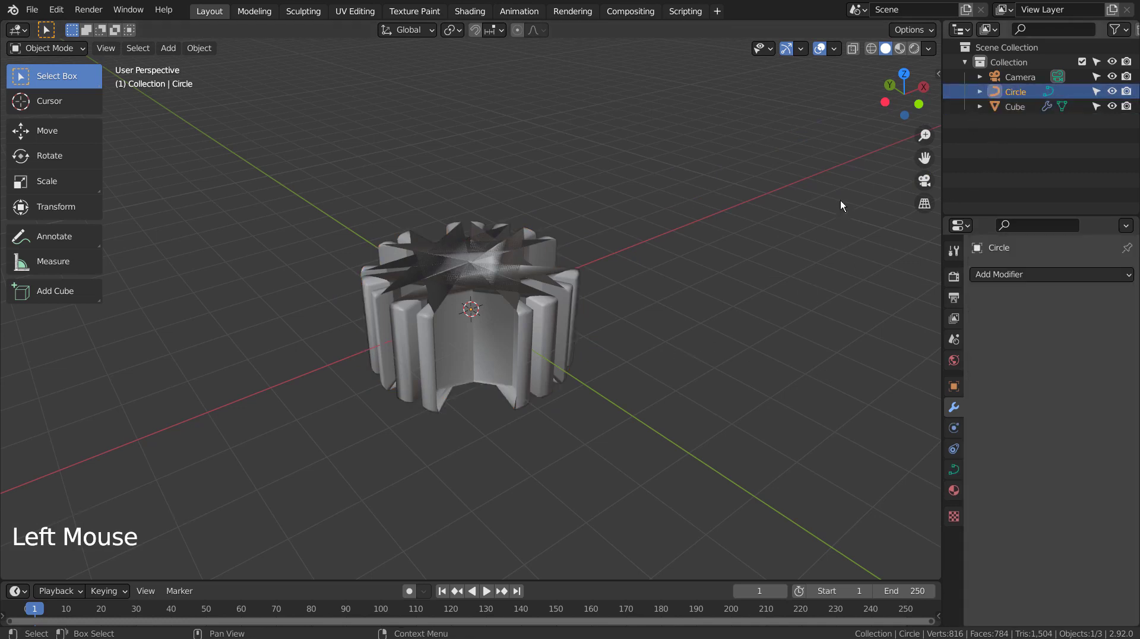
pyautogui.press('s')
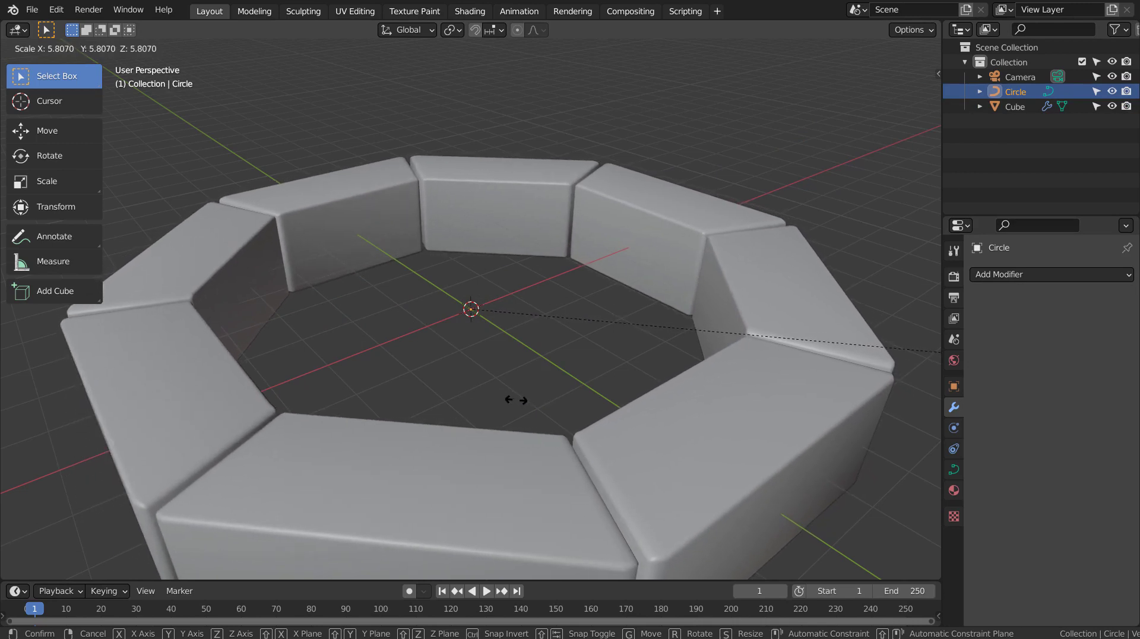
pyautogui.click(516, 400)
pyautogui.moveTo(358, 336); pyautogui.dragTo(354, 374, button='middle')
pyautogui.scroll(-4, 269, 305)
pyautogui.moveTo(353, 374); pyautogui.dragTo(380, 351, button='middle')
# Add a Plain Axes empty at the origin and reselect the brick ring
pyautogui.click(874, 336)
pyautogui.hotkey('shift', 'a')
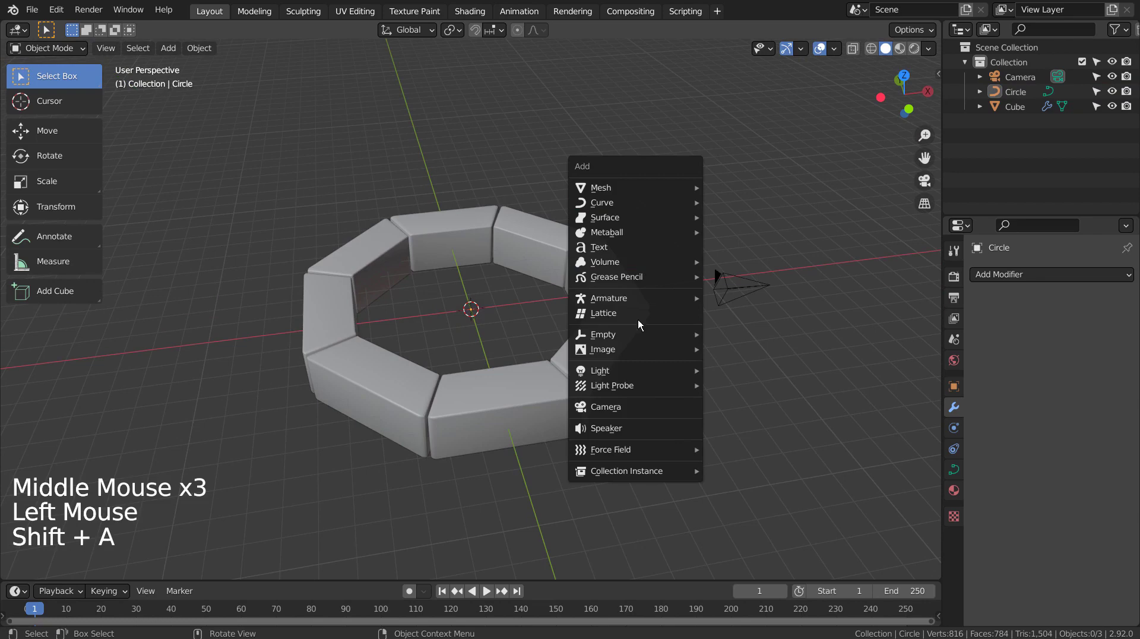
pyautogui.moveTo(666, 336)
pyautogui.click(713, 334)
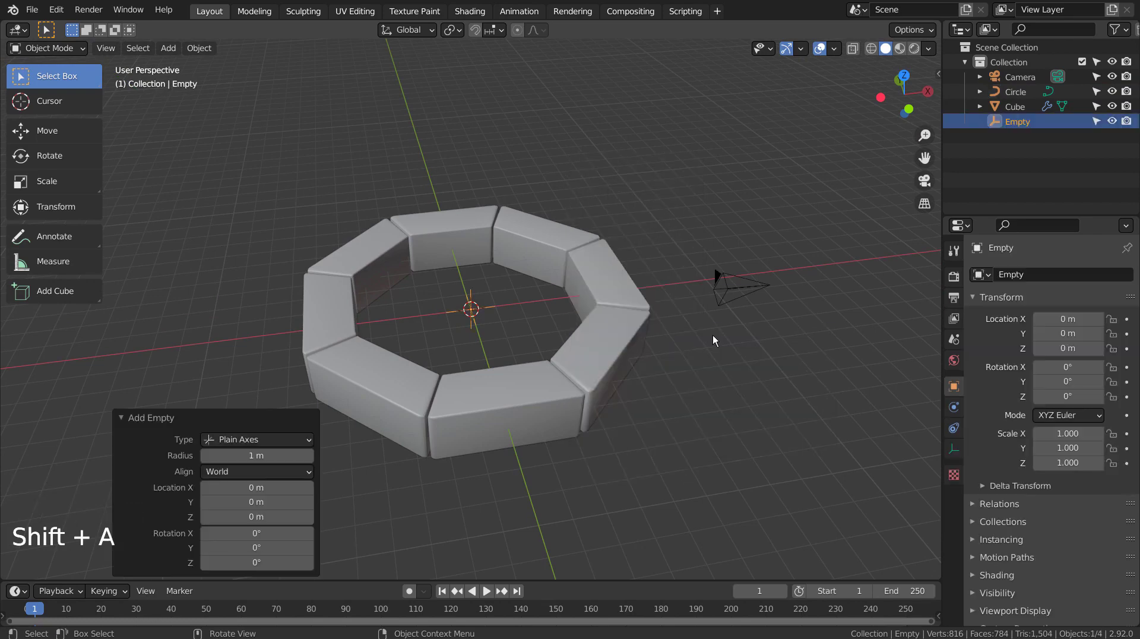
pyautogui.click(633, 336)
# Add a second Array to the ring with relative offset X 0 and Z 1.01
pyautogui.click(1031, 274)
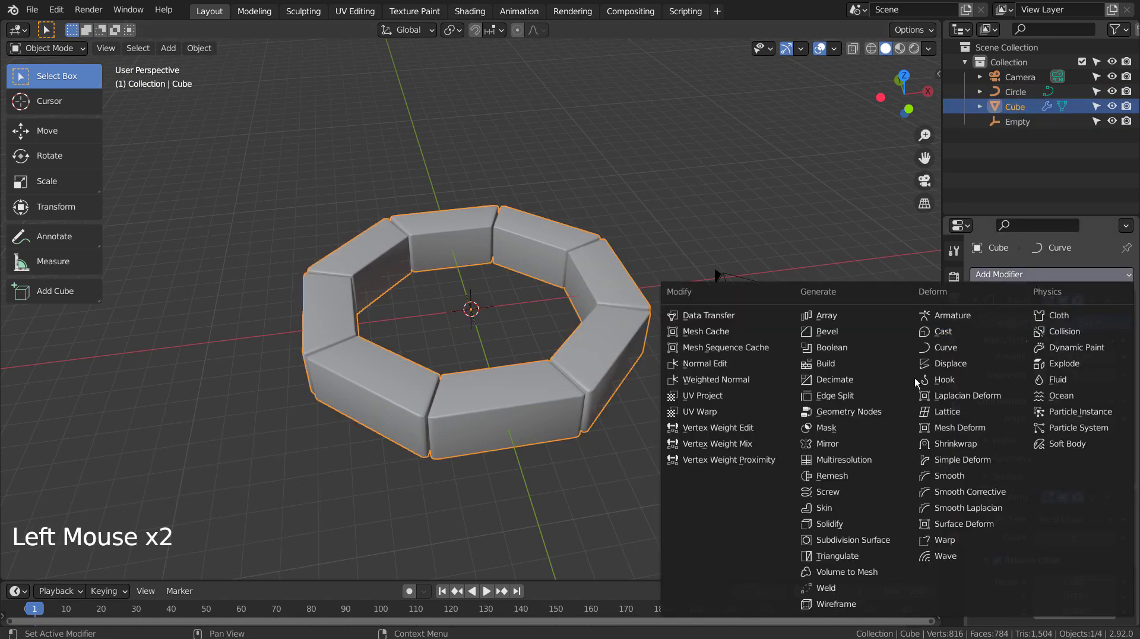
pyautogui.click(882, 315)
pyautogui.scroll(-20, 1090, 412)
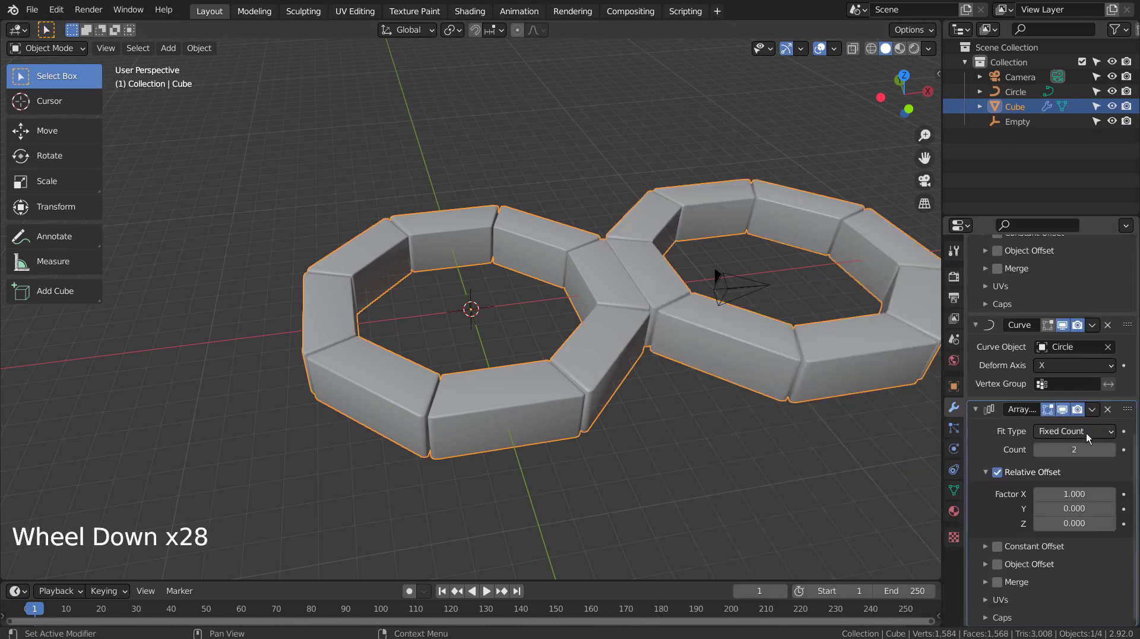
pyautogui.click(998, 473)
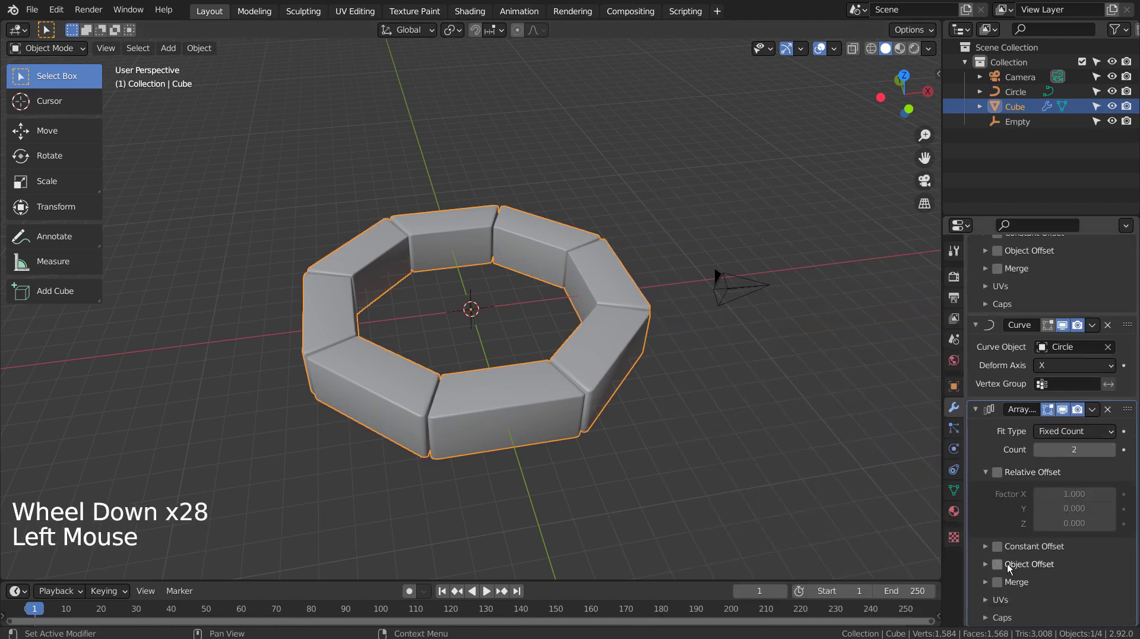
pyautogui.click(1001, 474)
pyautogui.click(1077, 494)
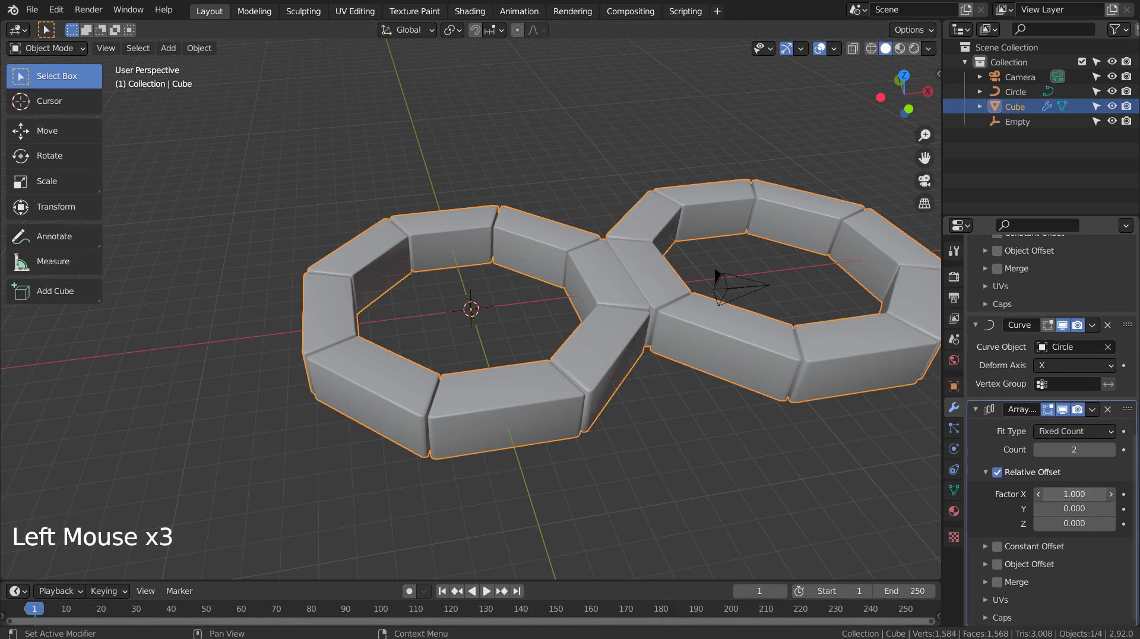
pyautogui.write('0')
pyautogui.press('Tab')
pyautogui.press('Tab')
pyautogui.write('1')
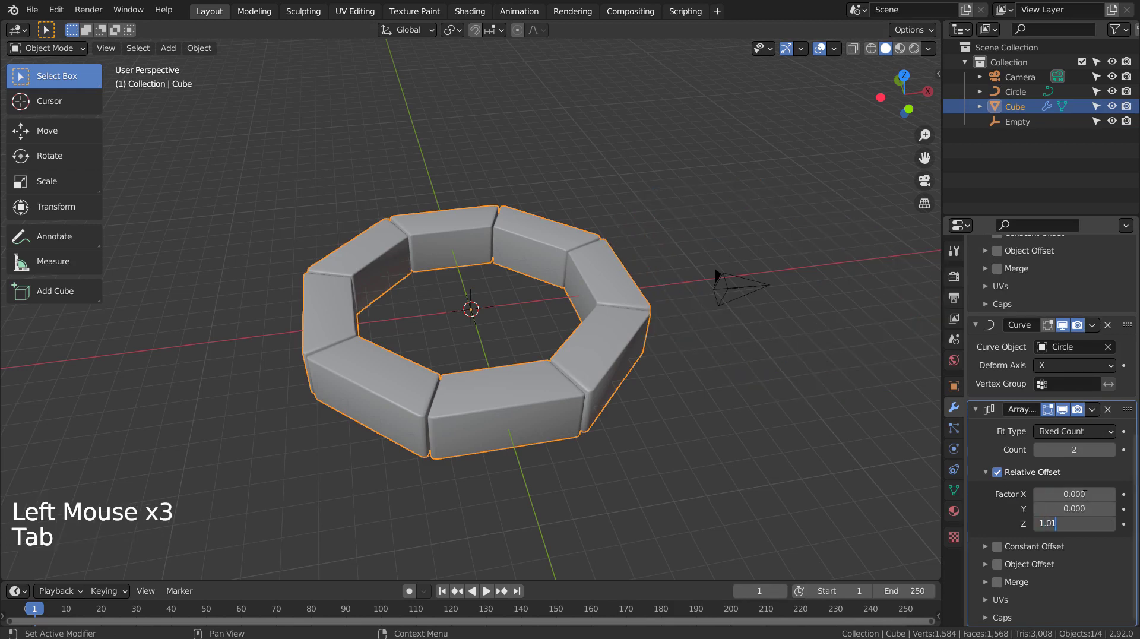
pyautogui.press('Return')
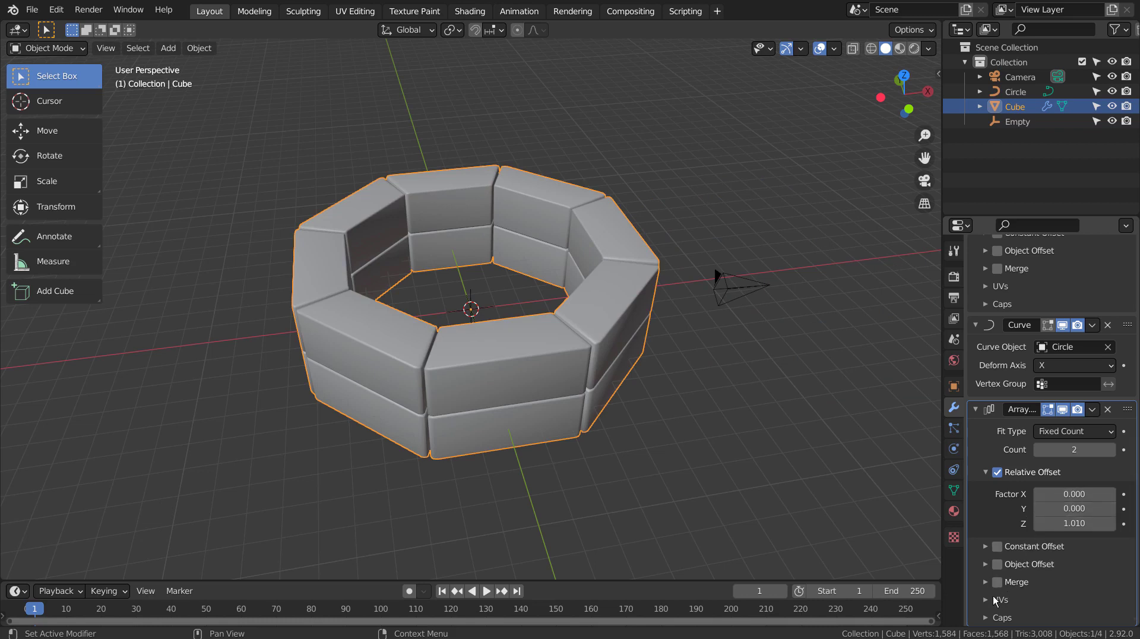
# Enable the array's Object Offset using the Empty
pyautogui.click(997, 564)
pyautogui.click(983, 564)
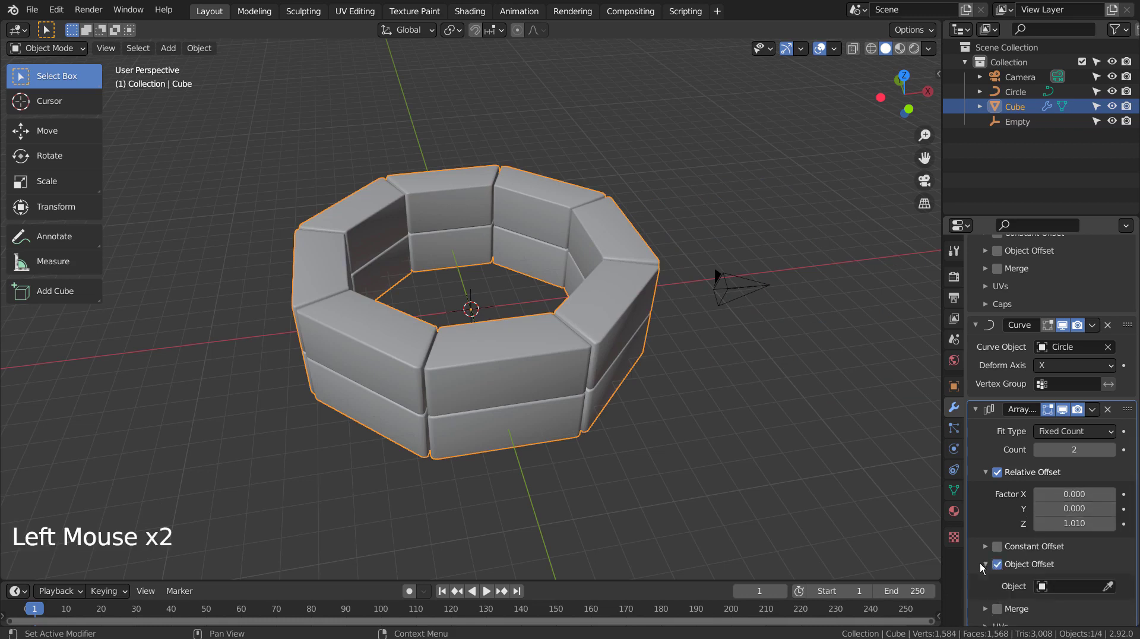
pyautogui.click(1041, 587)
pyautogui.click(1010, 461)
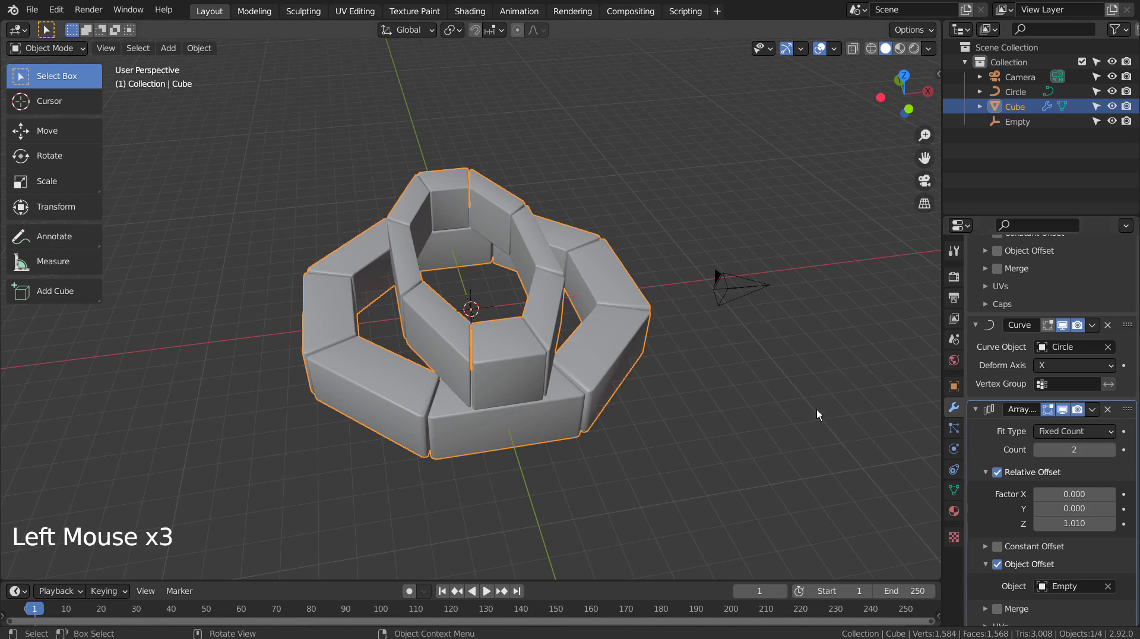
# Apply all transforms to the ring, then select the Empty
pyautogui.hotkey('ctrl', 'a')
pyautogui.click(741, 369)
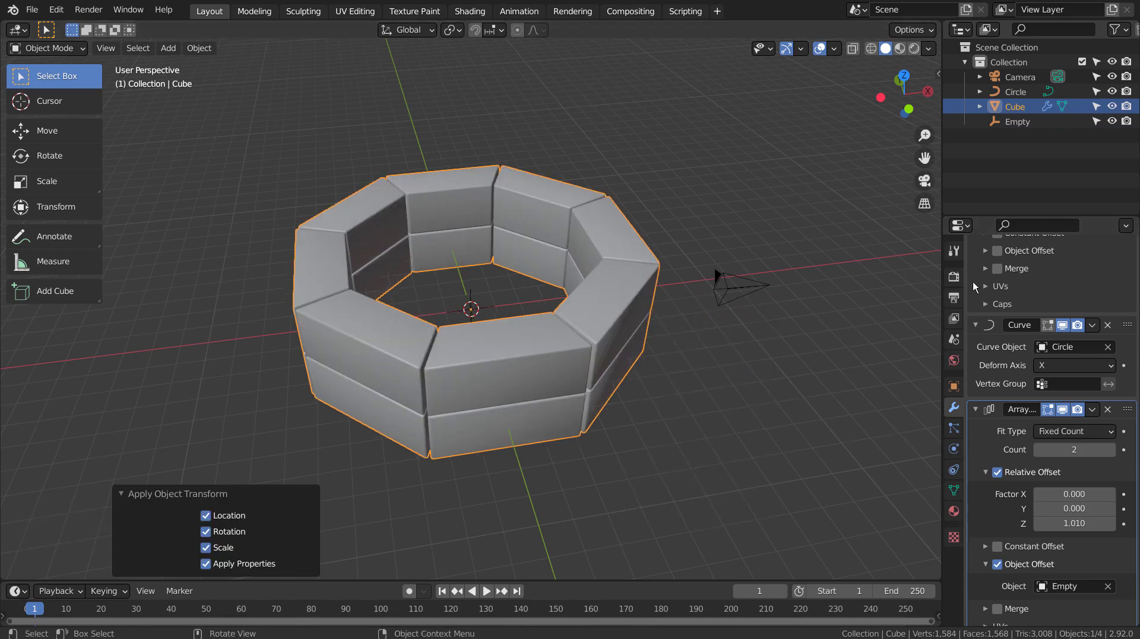
pyautogui.click(1037, 122)
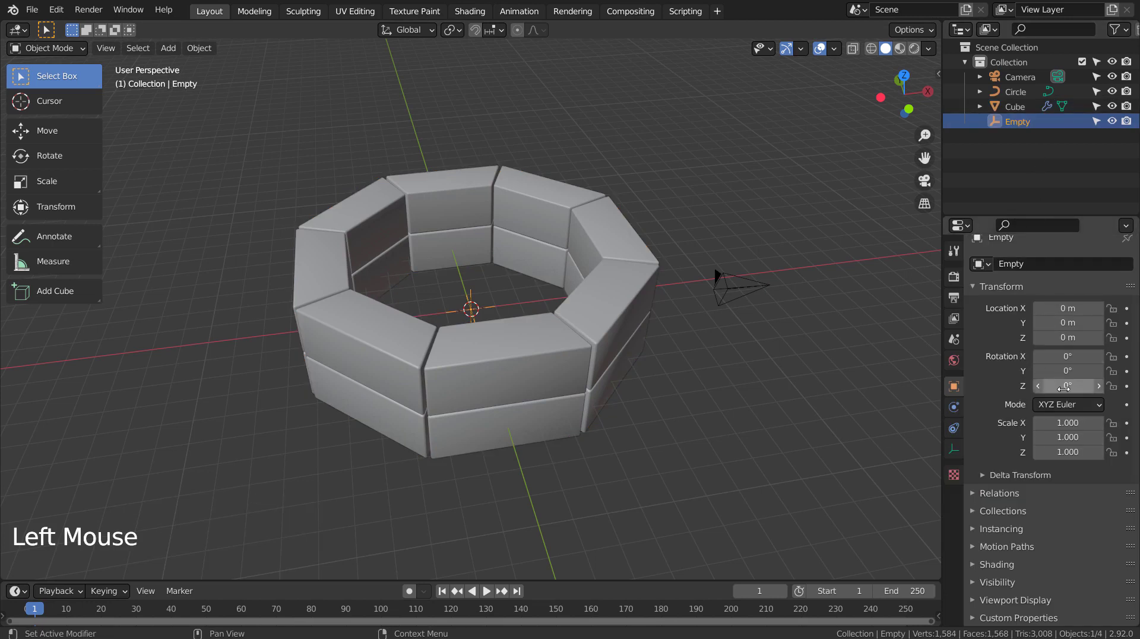
# Set the Empty's Z rotation to 20°, discarding the earlier 45° and tilt trials
pyautogui.press('Return')
pyautogui.hotkey('ctrl', 'z')
pyautogui.moveTo(1065, 371)
pyautogui.mouseDown()
pyautogui.moveTo(1078, 370)
pyautogui.moveTo(1073, 356)
pyautogui.moveTo(1079, 386)
pyautogui.mouseUp()
pyautogui.hotkey('ctrl', 'z')
pyautogui.hotkey('ctrl', 'z')
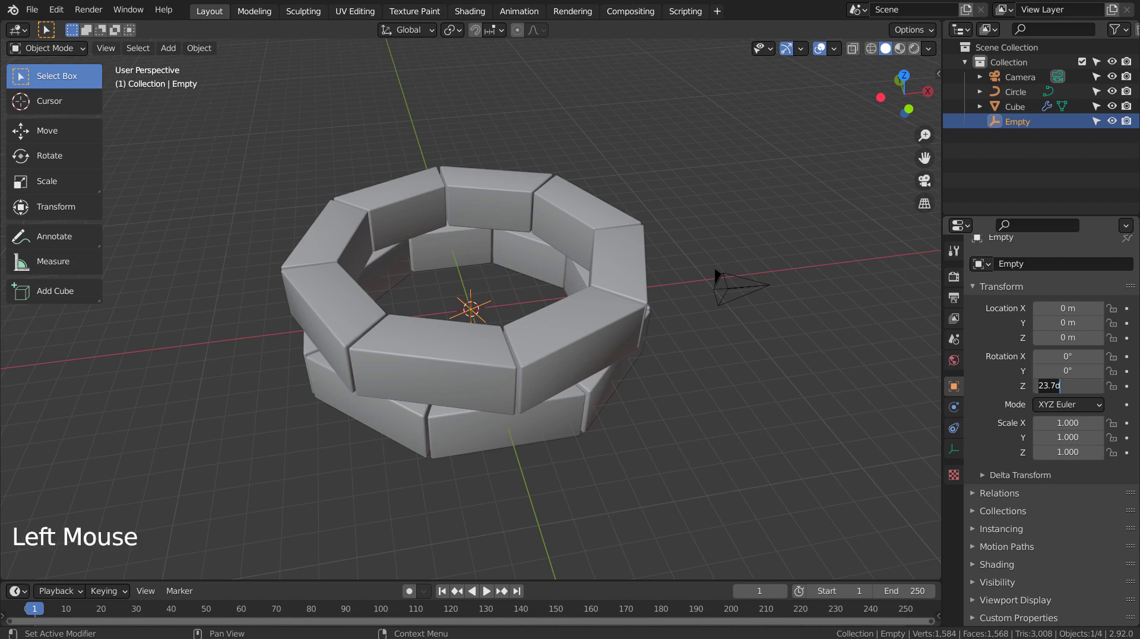
pyautogui.write('20')
pyautogui.press('Return')
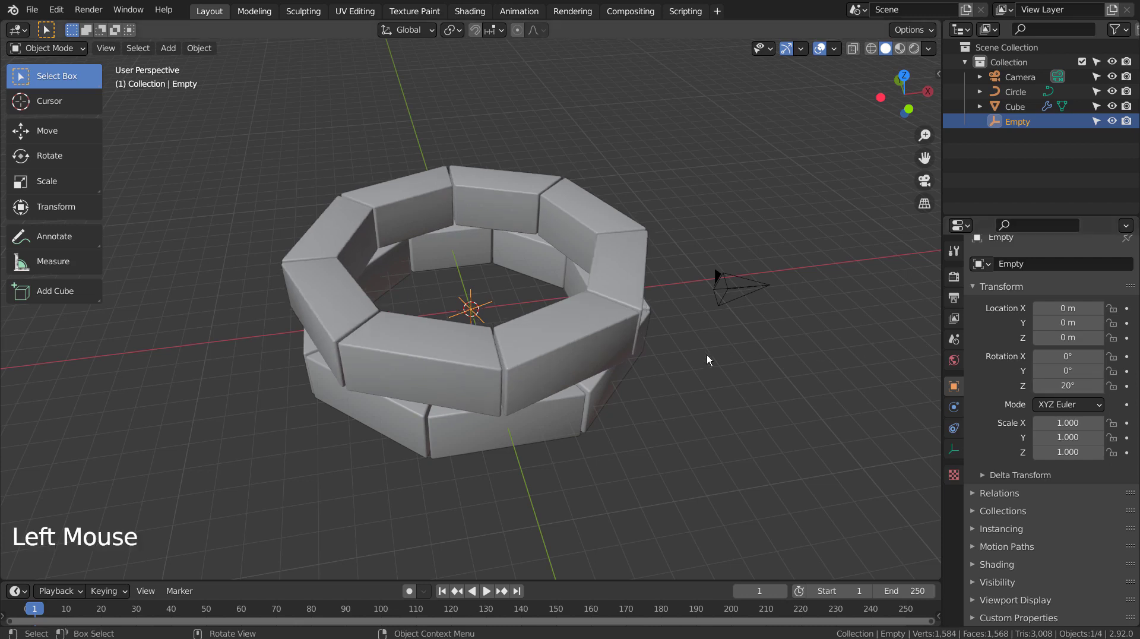
pyautogui.moveTo(707, 355); pyautogui.dragTo(586, 368, button='middle')
# Add 15 centred loop cuts across the brick mesh in Edit Mode, then return to Object Mode
pyautogui.click(506, 369)
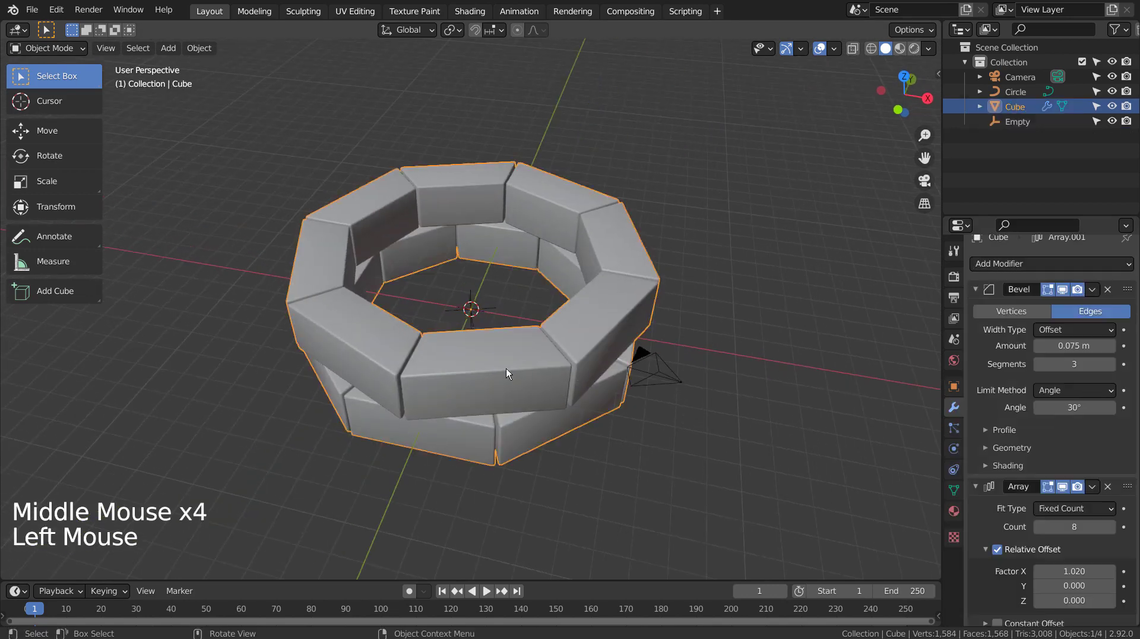
pyautogui.press('Tab')
pyautogui.hotkey('ctrl', 'r')
pyautogui.click(493, 314)
pyautogui.rightClick(494, 314)
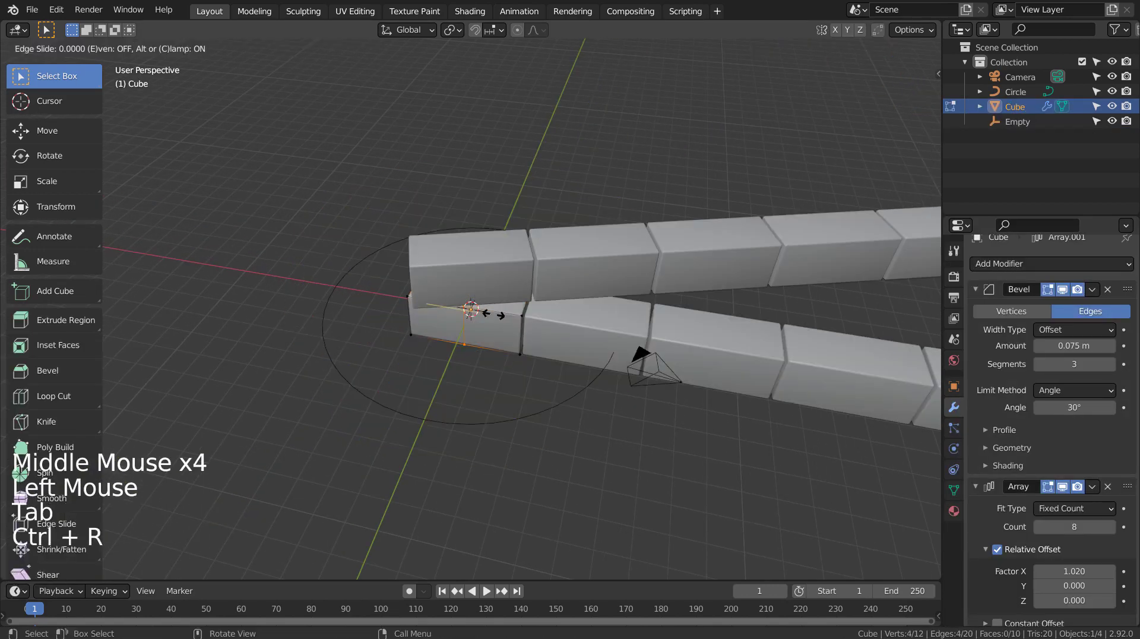
pyautogui.click(256, 451)
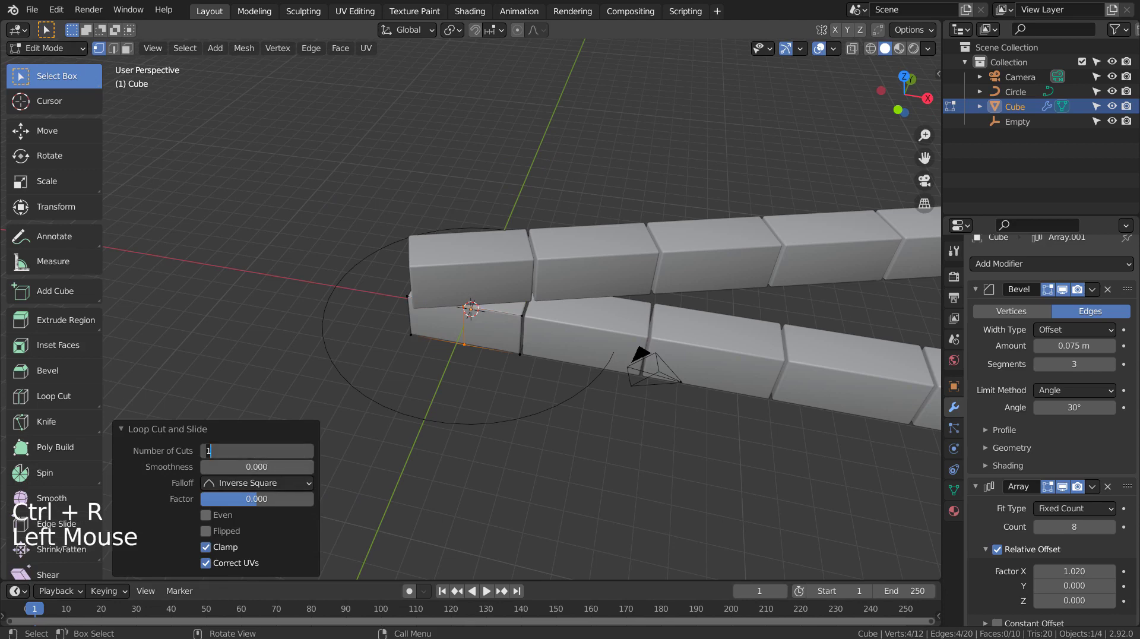
pyautogui.write('15')
pyautogui.press('Return')
pyautogui.press('Tab')
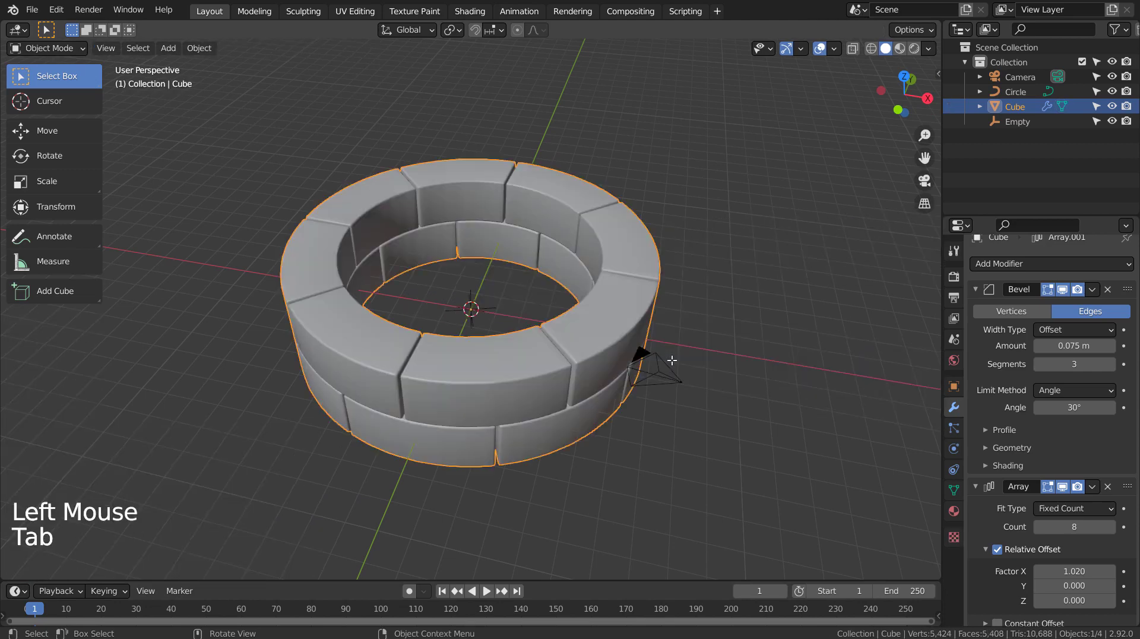
pyautogui.moveTo(701, 425); pyautogui.dragTo(747, 427, button='middle')
pyautogui.click(634, 336)
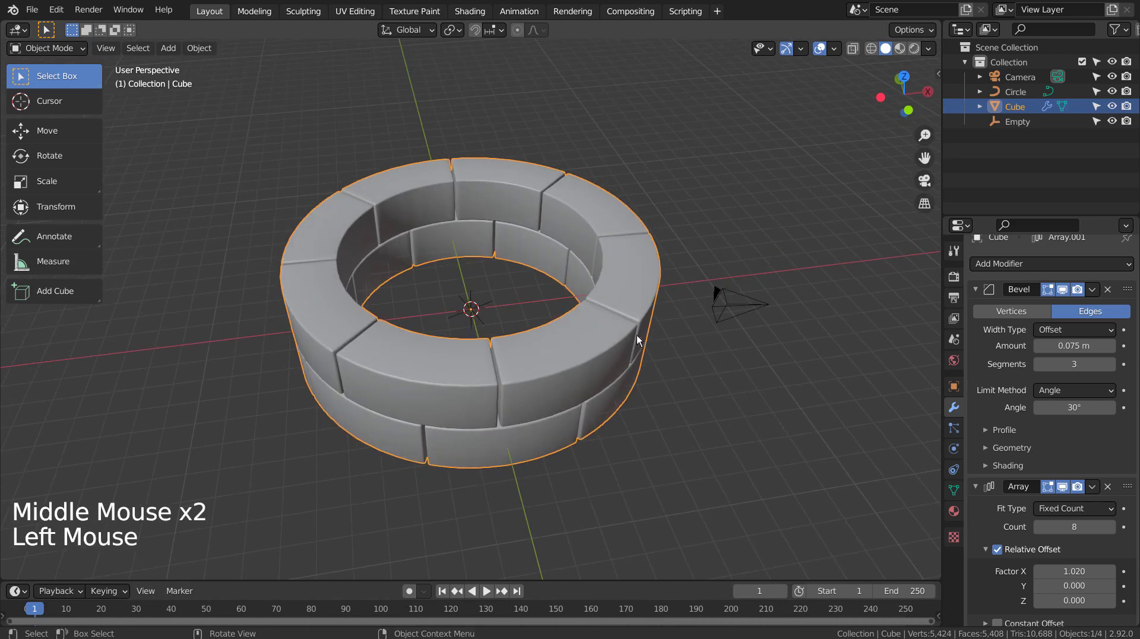
# Set the second Array's Count to 4, after briefly trying 5
pyautogui.scroll(-17, 1115, 427)
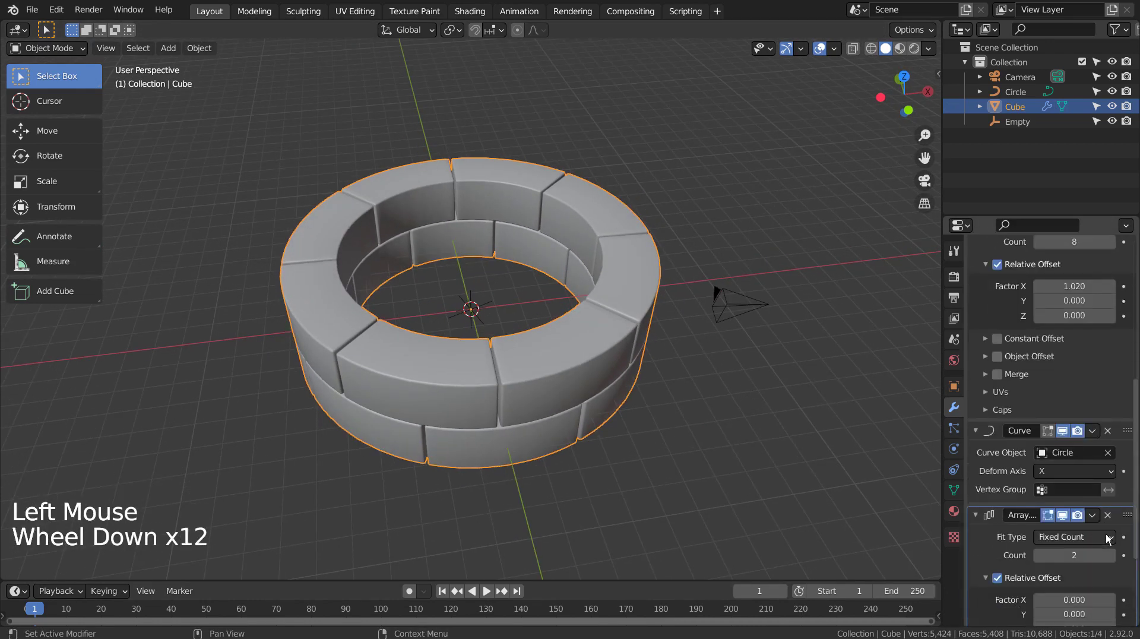
pyautogui.click(1111, 437)
pyautogui.click(1112, 437)
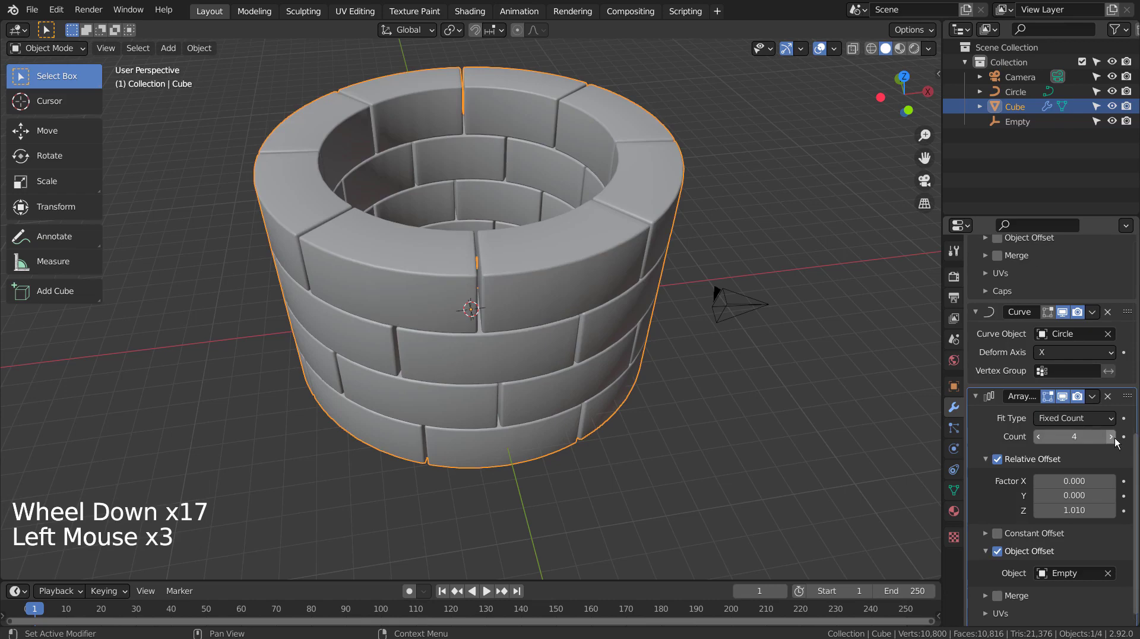
pyautogui.scroll(-1, 685, 401)
pyautogui.moveTo(689, 404); pyautogui.dragTo(748, 414, button='middle')
pyautogui.scroll(-3, 681, 400)
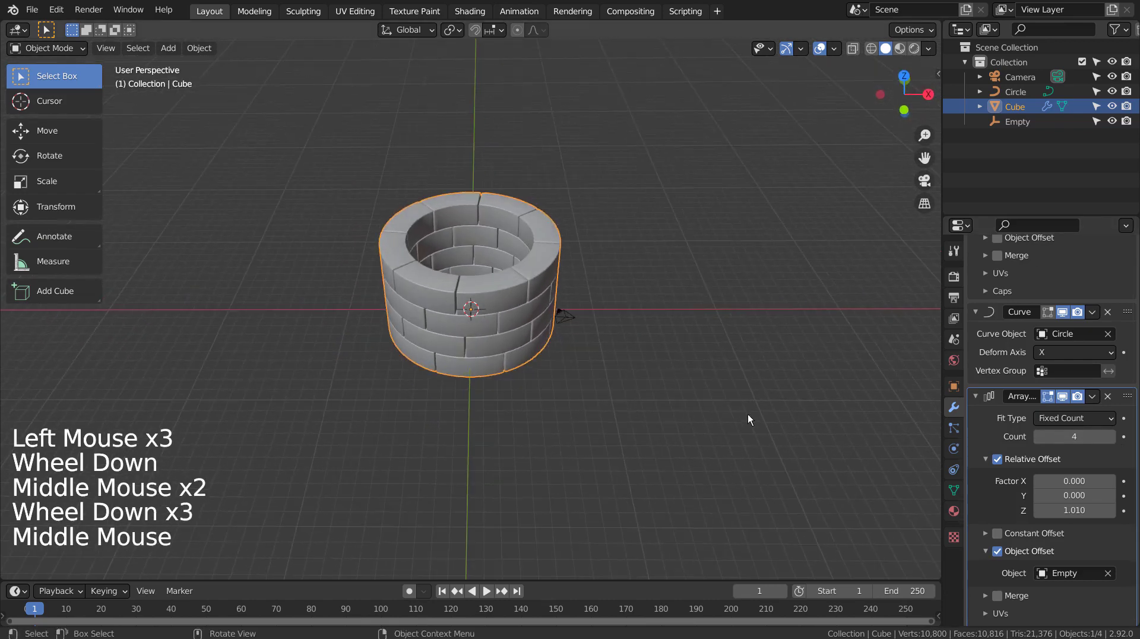
pyautogui.click(1111, 437)
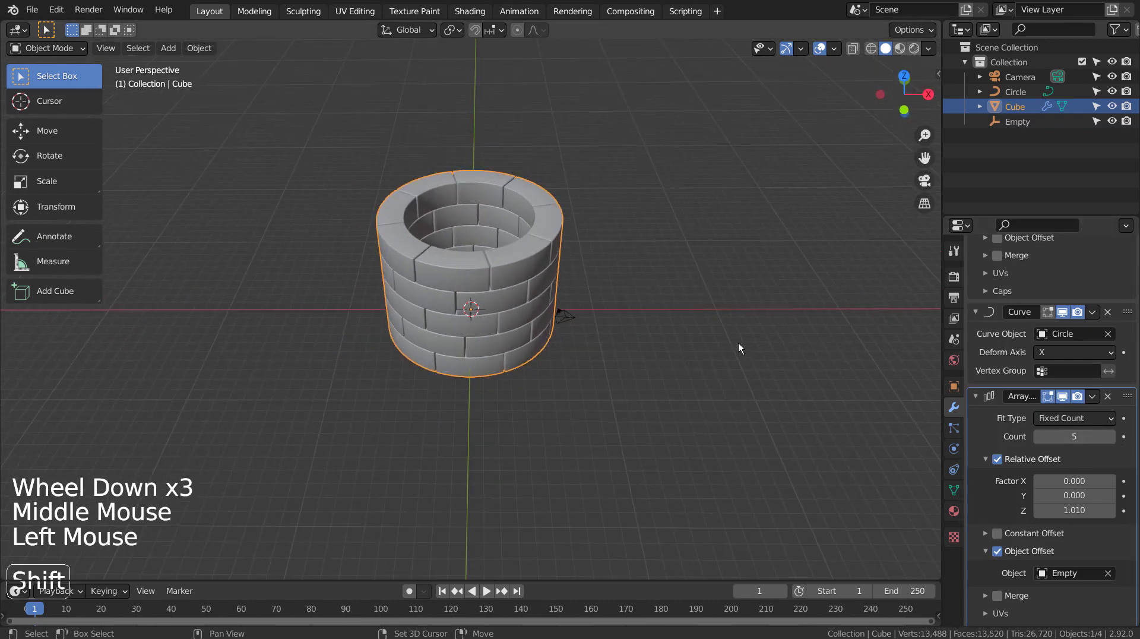
pyautogui.keyDown('shift'); pyautogui.moveTo(739, 344); pyautogui.dragTo(750, 411, button='middle'); pyautogui.keyUp('shift')
pyautogui.click(1039, 437)
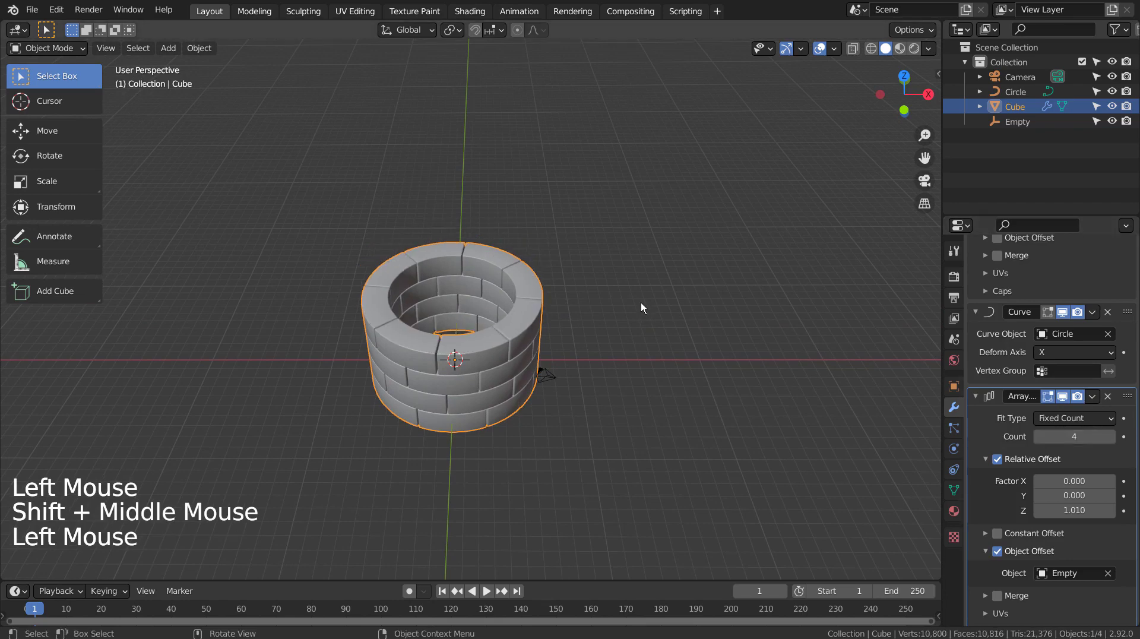
pyautogui.moveTo(640, 302)
pyautogui.mouseDown(button='middle')
pyautogui.moveTo(646, 292)
pyautogui.moveTo(637, 318)
pyautogui.mouseUp(button='middle')
# Align the scene camera to the current view of the well
pyautogui.press('ctrl+alt+KP_0')
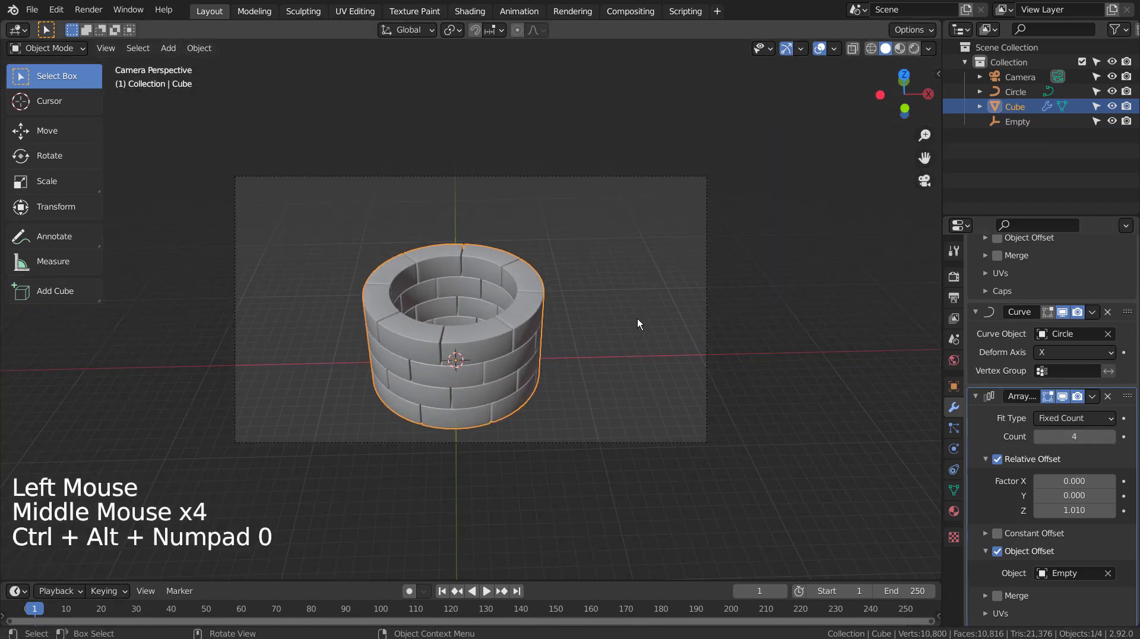
pyautogui.hotkey('shift', '`')
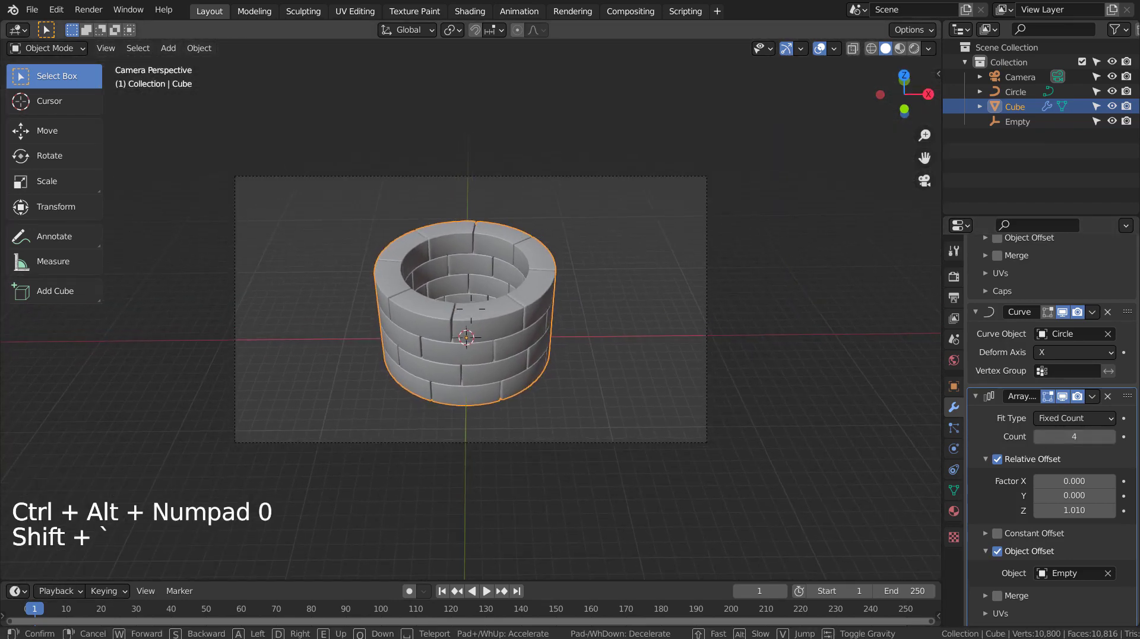
pyautogui.click(507, 329)
# Add a plane and scale it up into a large ground
pyautogui.hotkey('shift', 'a')
pyautogui.moveTo(640, 266)
pyautogui.moveTo(647, 119)
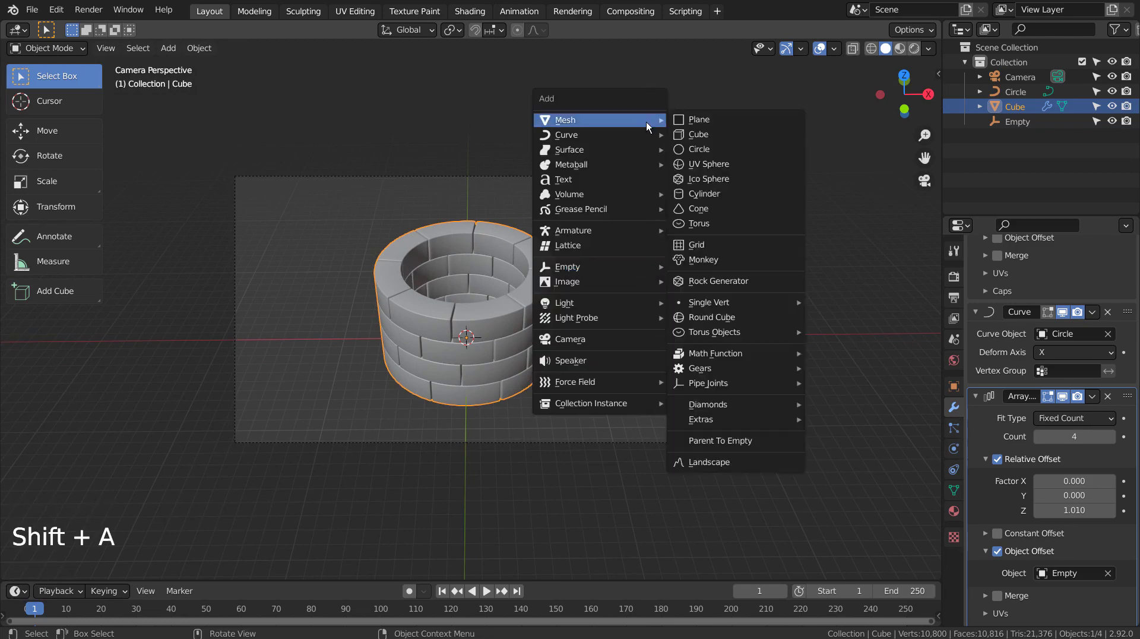
pyautogui.click(697, 122)
pyautogui.press('s')
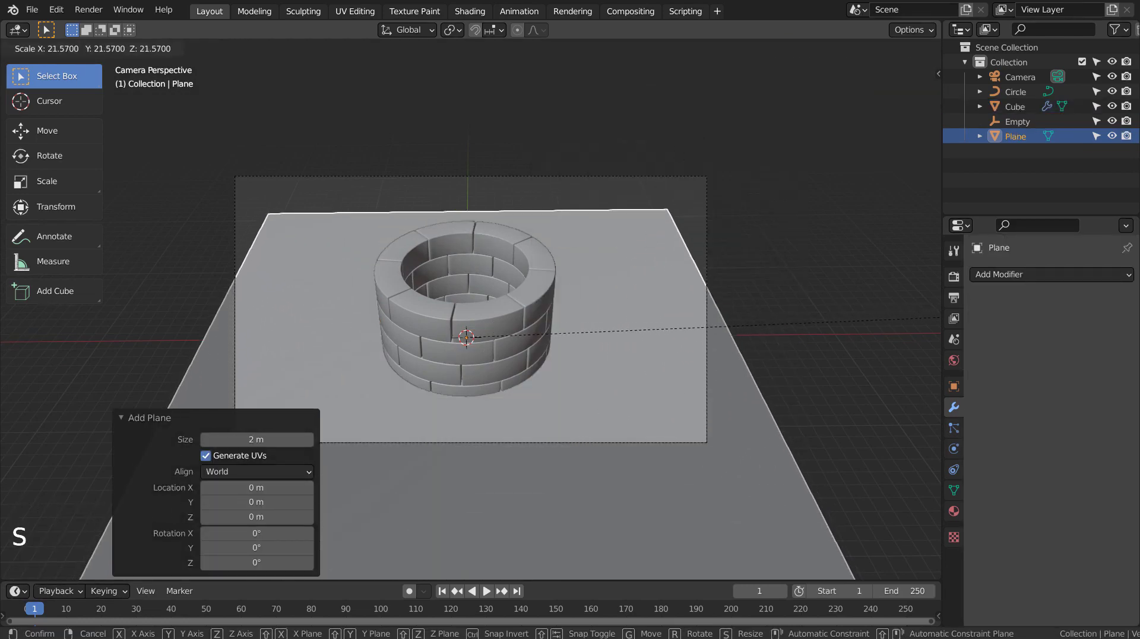
pyautogui.click(283, 202)
# Lower the plane about 0.96 m to the well's base and scale it by 1.06
pyautogui.press('KP_3')
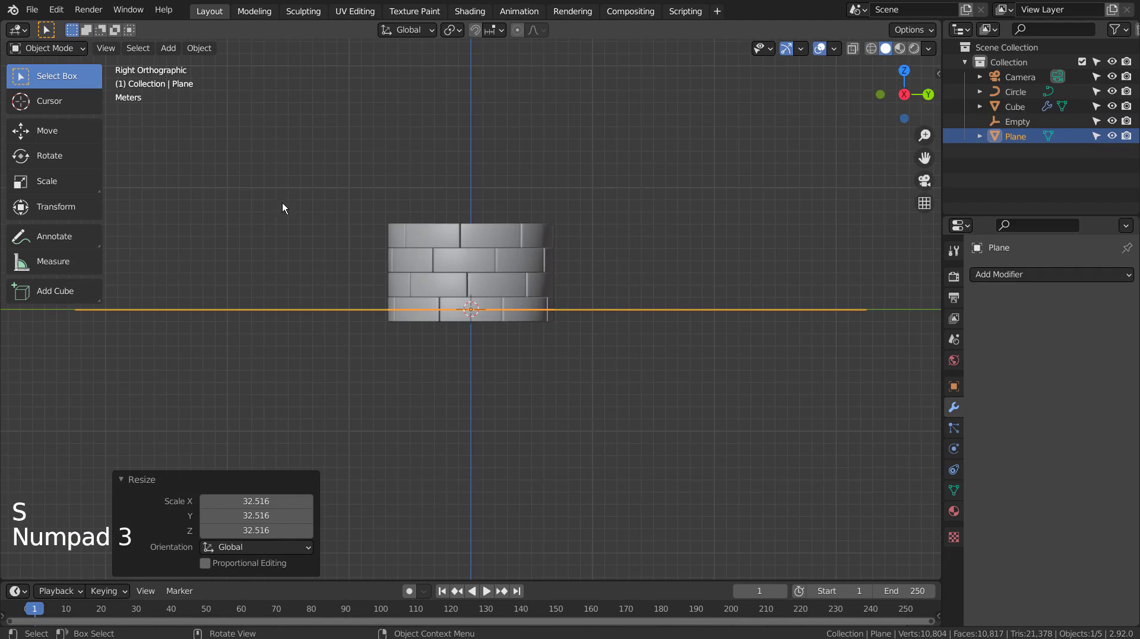
pyautogui.scroll(3, 487, 279)
pyautogui.scroll(3, 487, 280)
pyautogui.press('g')
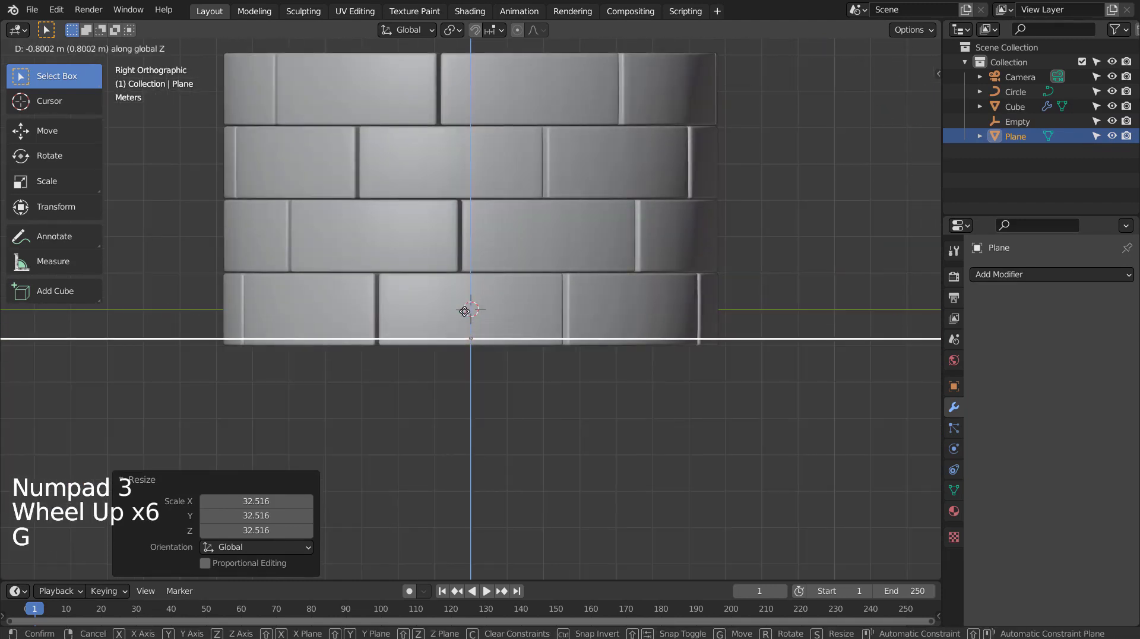
pyautogui.click(457, 315)
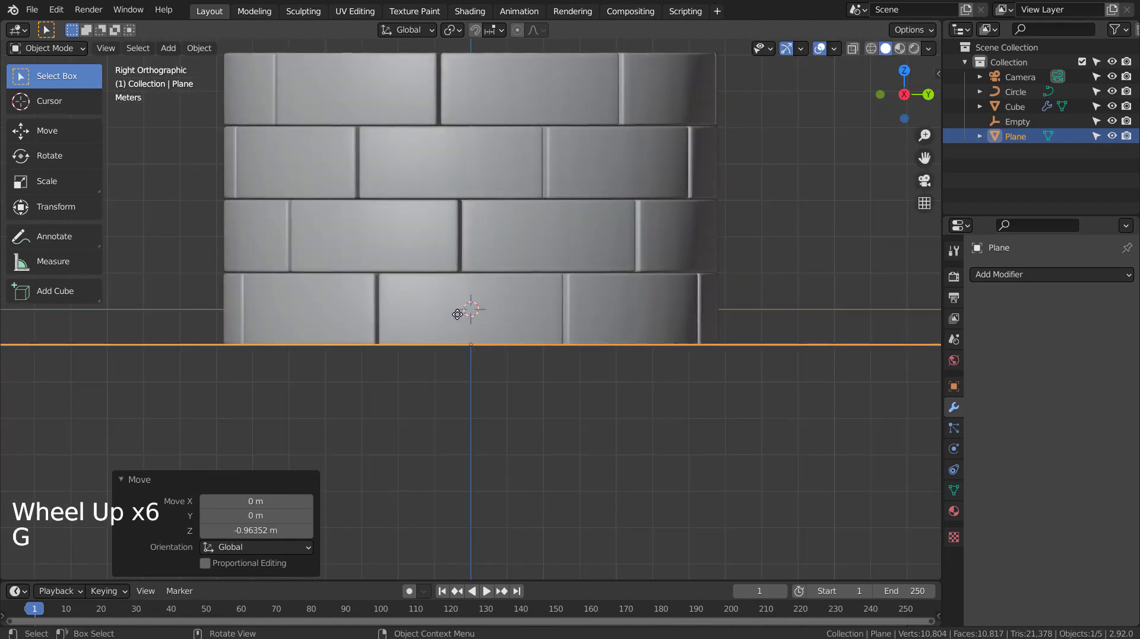
pyautogui.press('KP_0')
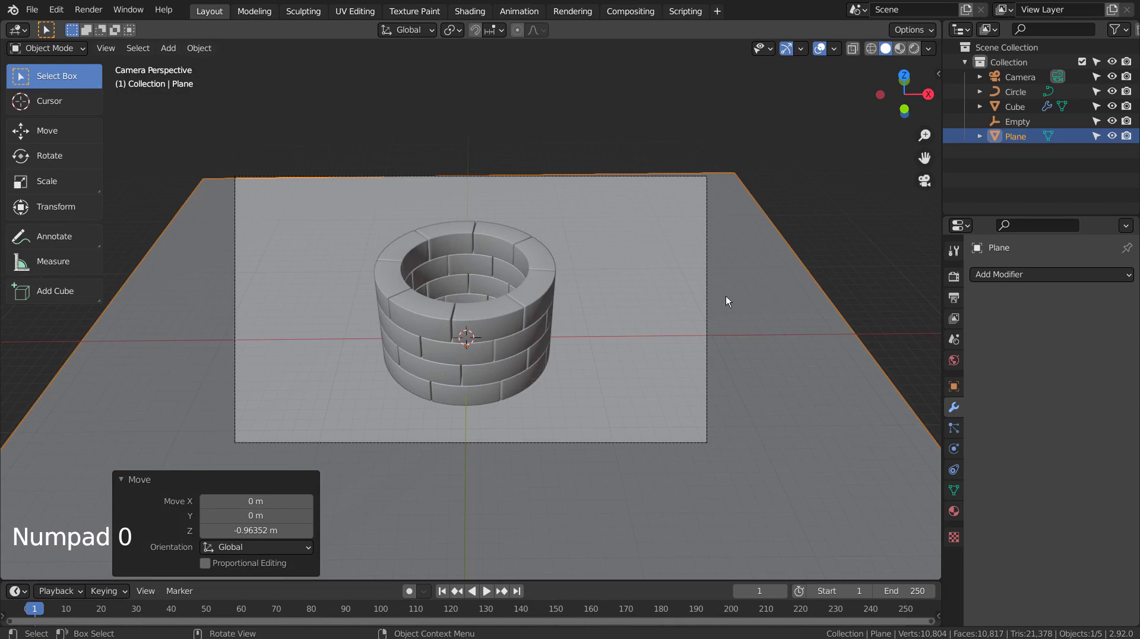
pyautogui.click(725, 296)
pyautogui.press('s')
pyautogui.click(718, 282)
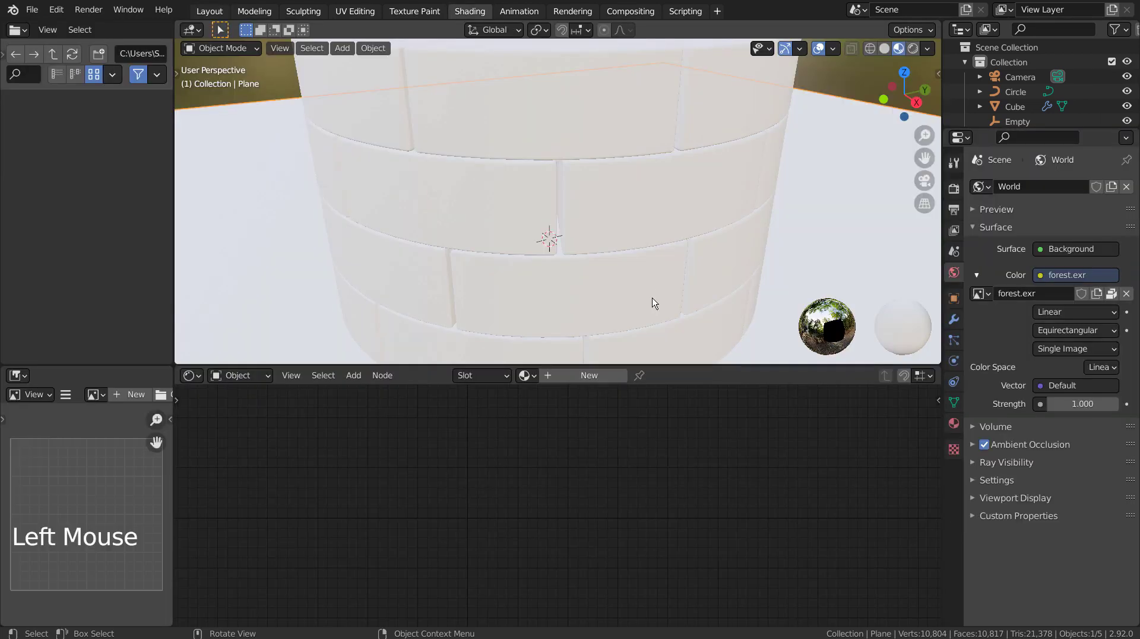
# Connect the Asphalt14 colour, displacement, normal and roughness images to the well's Principled BSDF
pyautogui.click(655, 300)
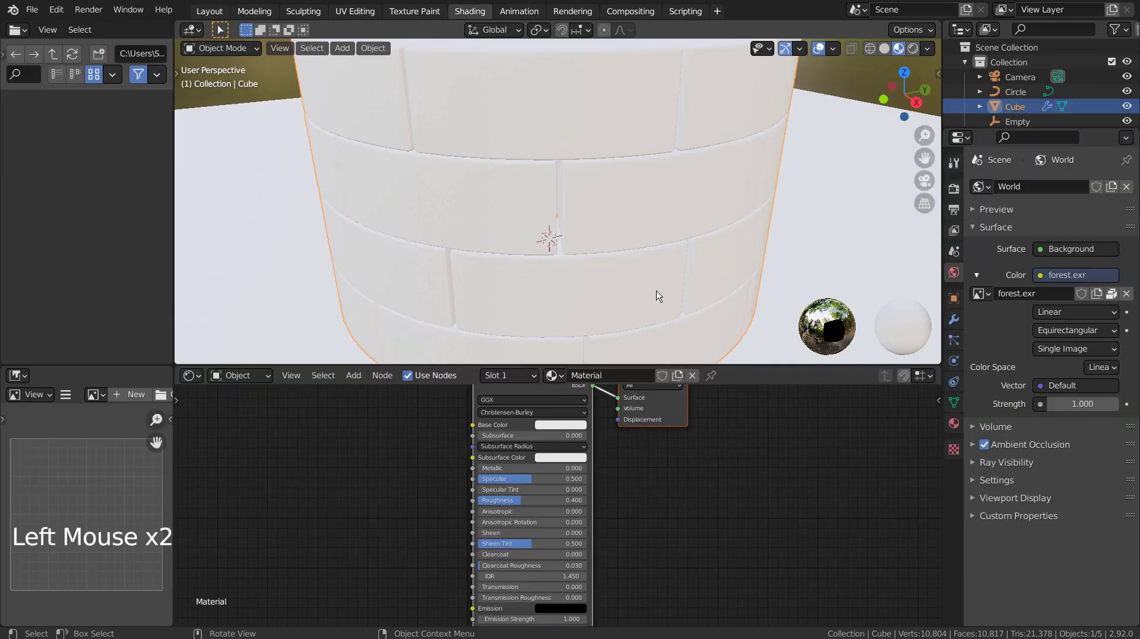
pyautogui.click(532, 419)
pyautogui.hotkey('ctrl', 'shift', 't')
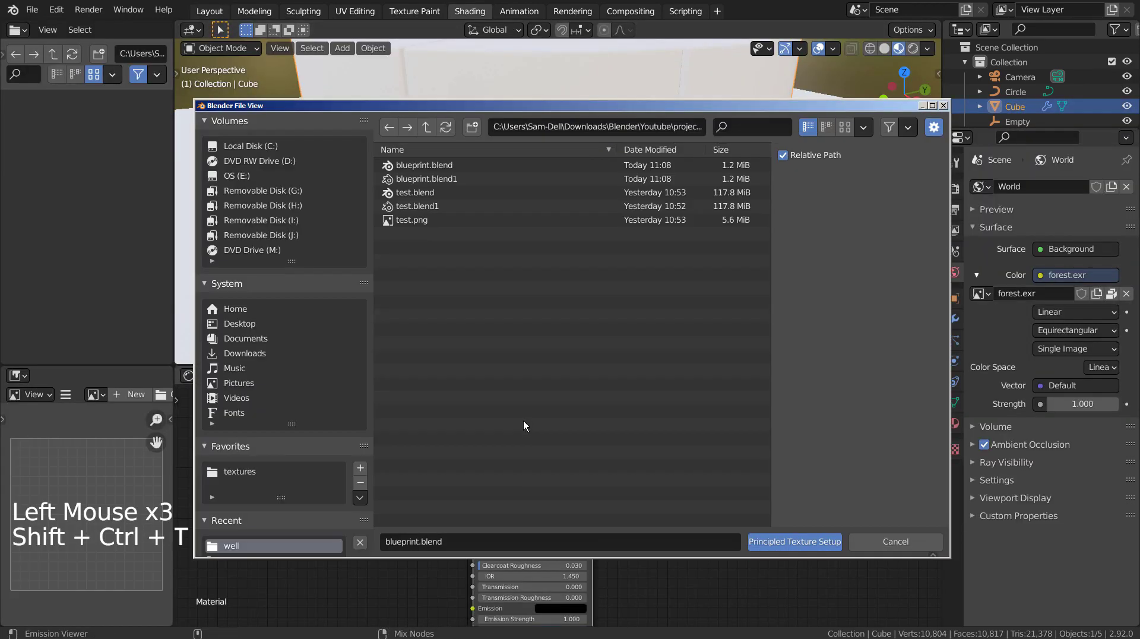
pyautogui.click(240, 475)
pyautogui.click(447, 169)
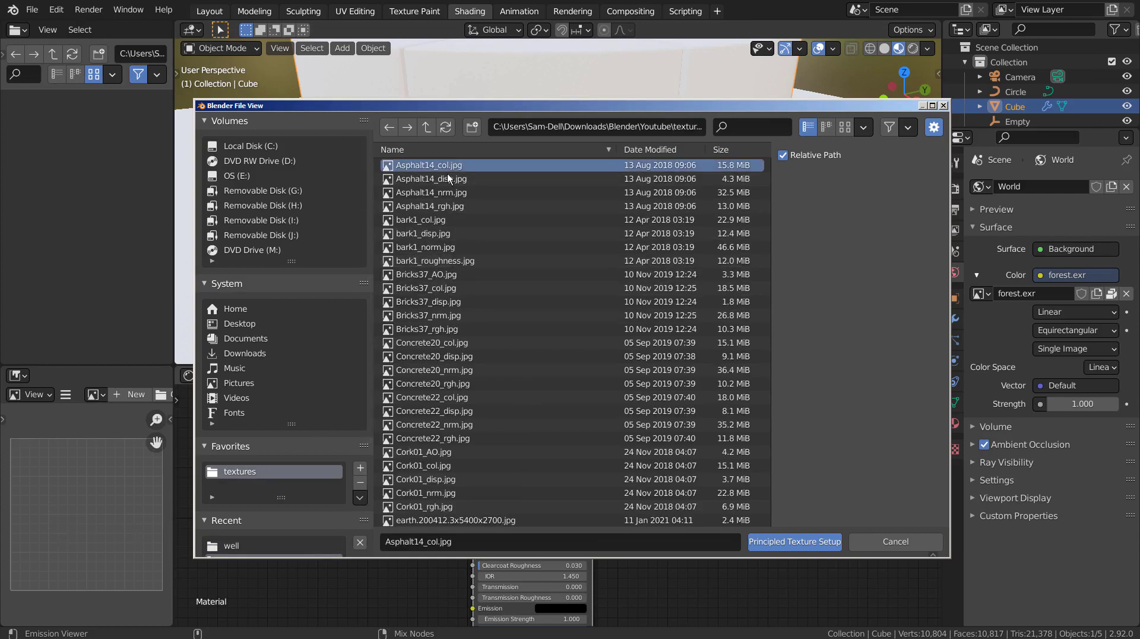
pyautogui.keyDown('shift'); pyautogui.click(447, 206); pyautogui.keyUp('shift')
pyautogui.click(829, 541)
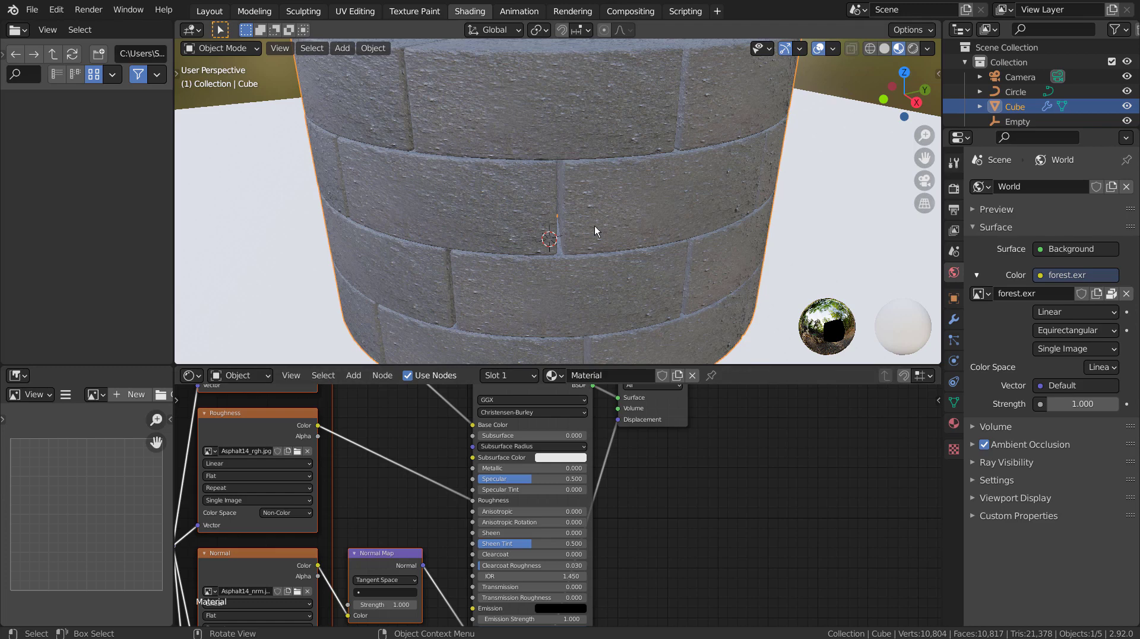
# Select the ground plane and add a new material to it
pyautogui.click(851, 245)
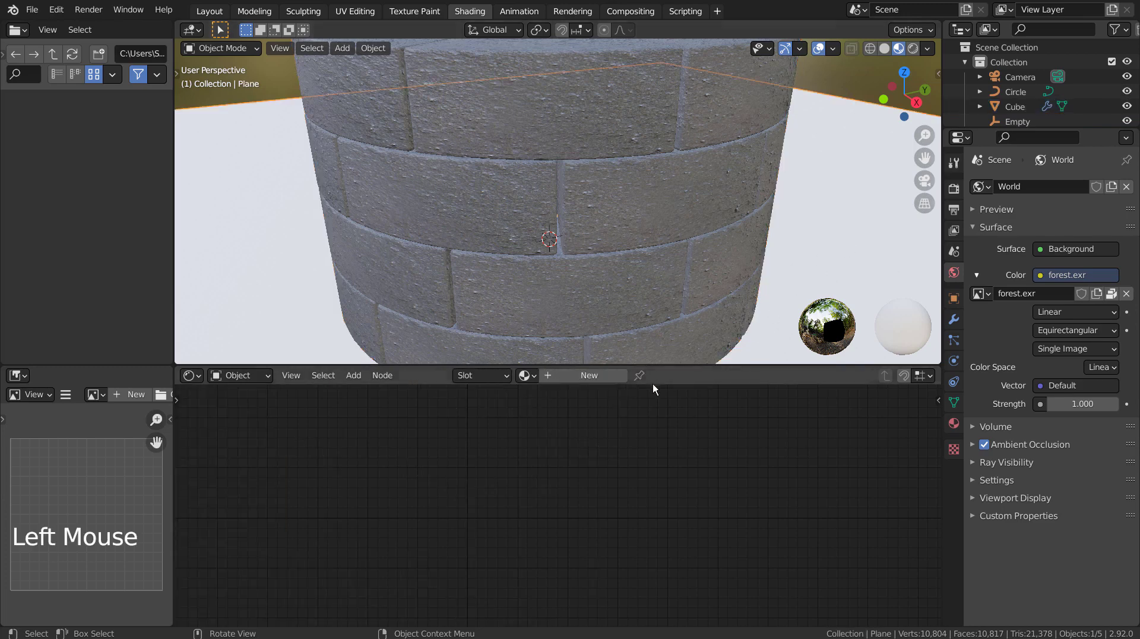
pyautogui.click(579, 376)
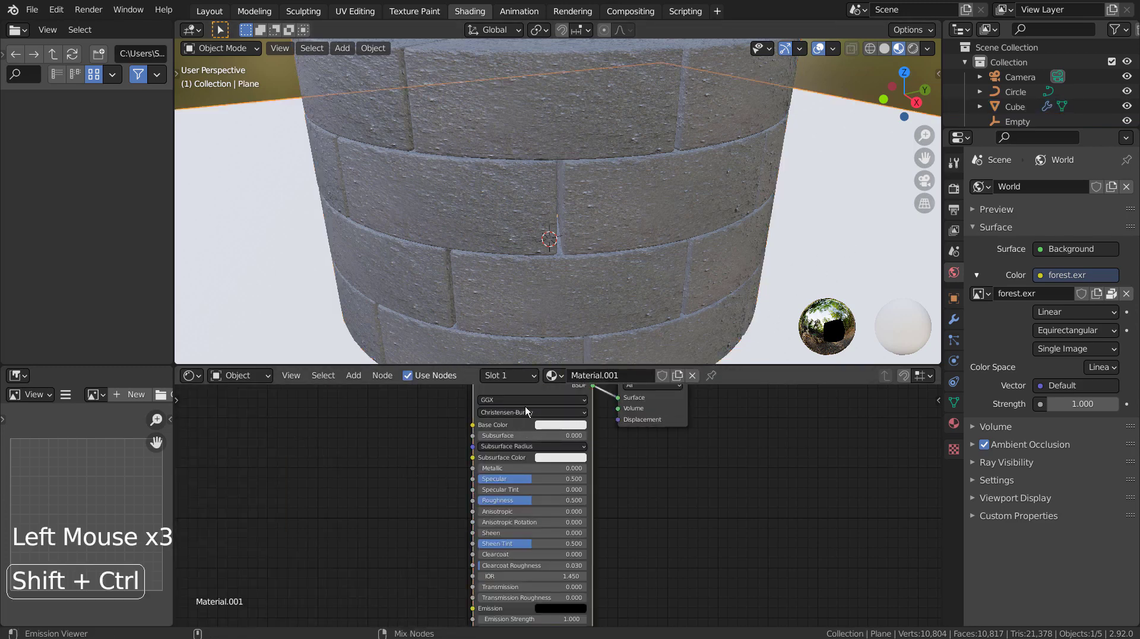
pyautogui.hotkey('ctrl', 'shift', 't')
pyautogui.press('KP_0')
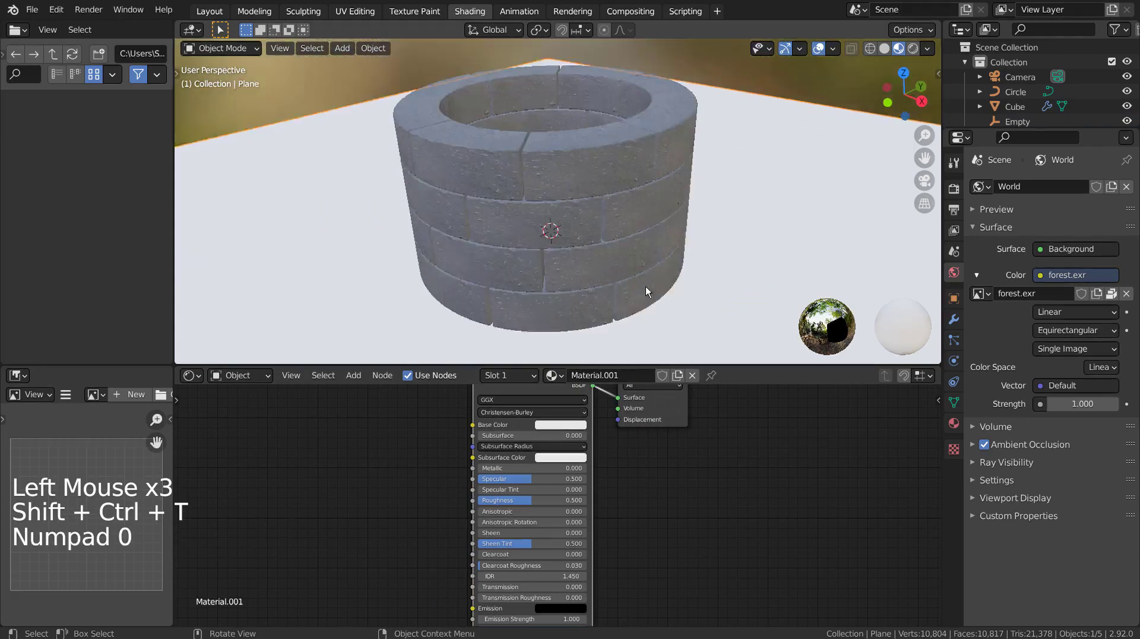
# Build the plane's texture nodes from the Ground03_col to Ground03_rgh images via Principled Texture Setup
pyautogui.hotkey('ctrl', 'shift', 't')
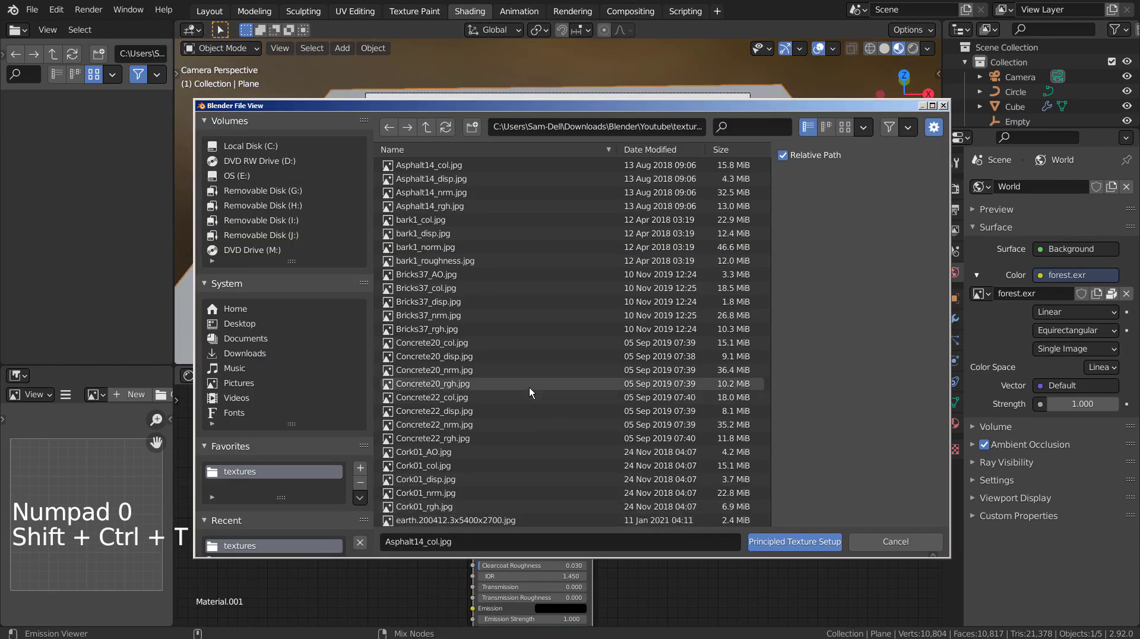
pyautogui.scroll(-15, 529, 388)
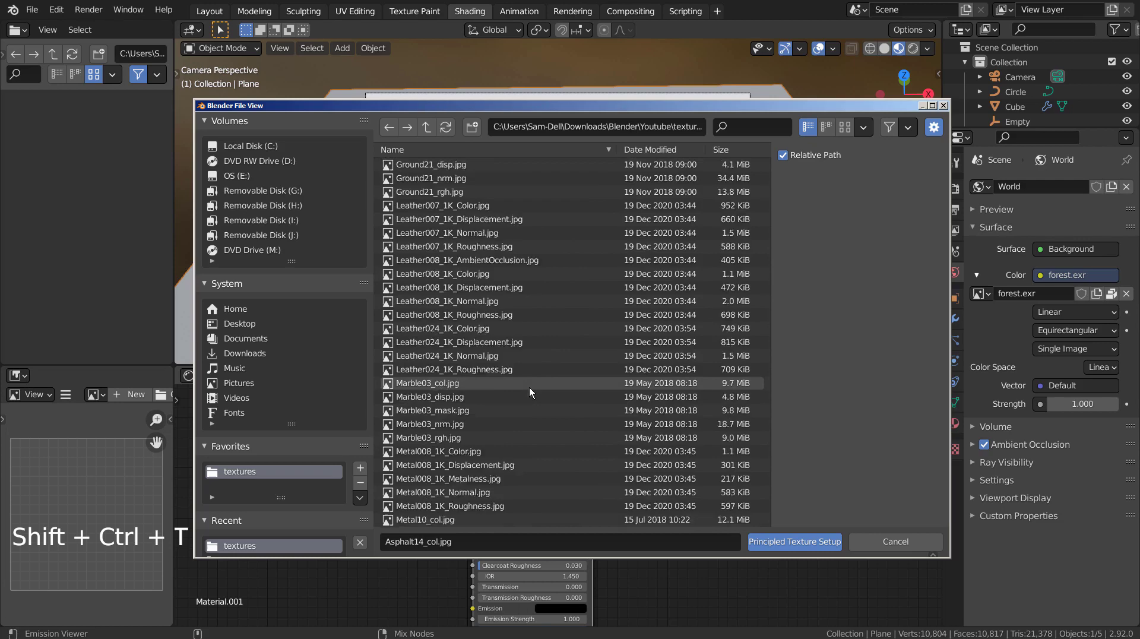
pyautogui.scroll(6, 529, 387)
pyautogui.scroll(4, 461, 241)
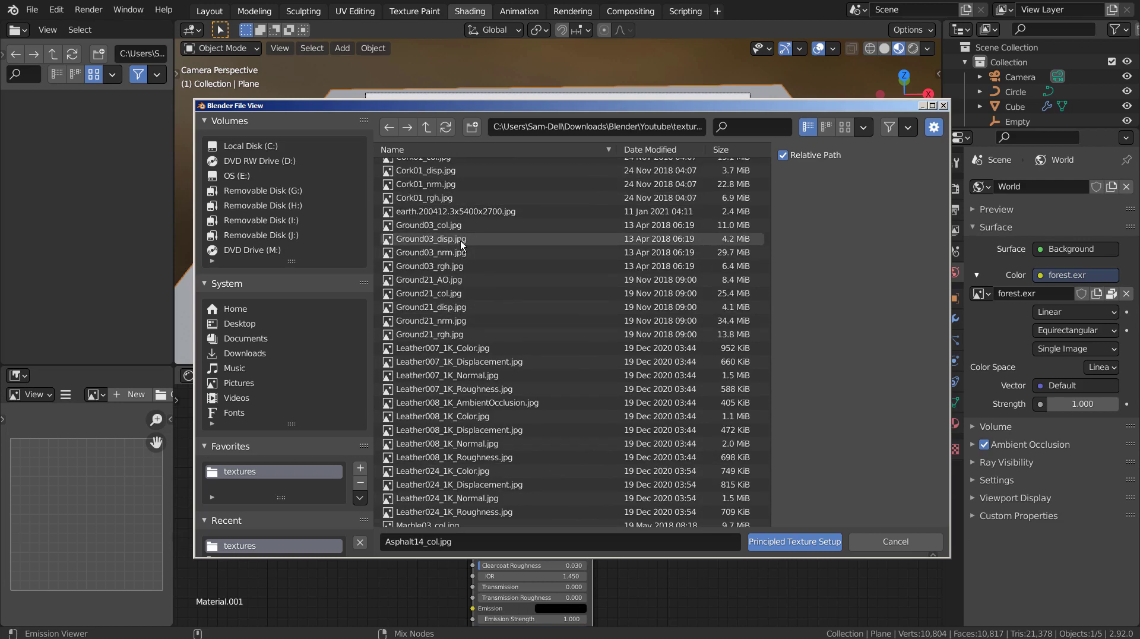
pyautogui.scroll(-12, 461, 240)
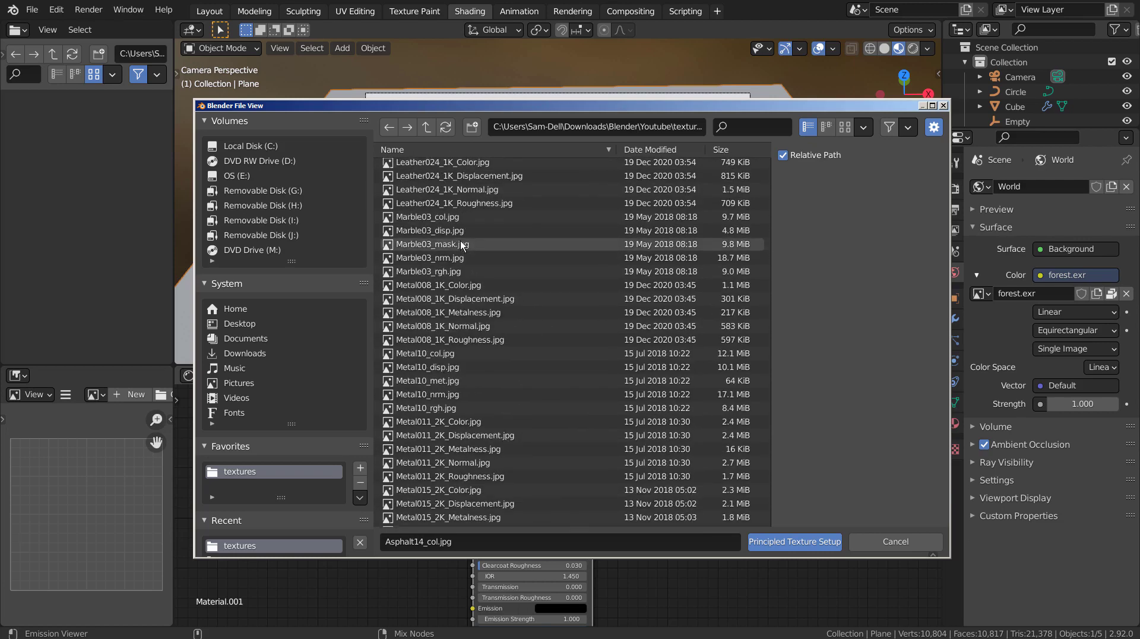
pyautogui.scroll(-15, 461, 241)
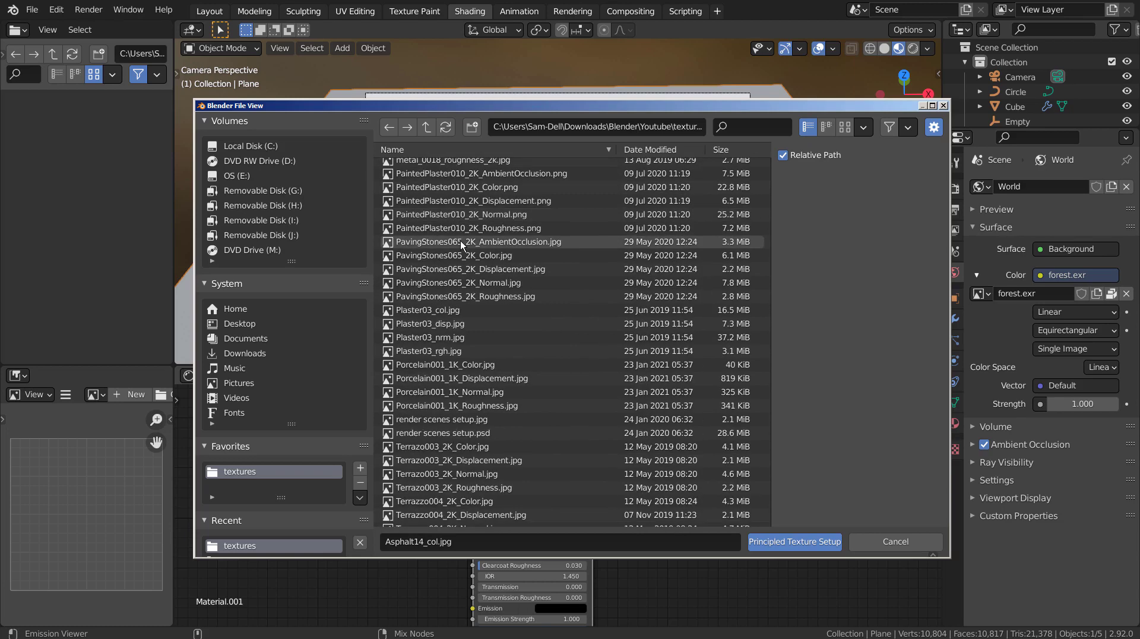
pyautogui.scroll(-18, 461, 241)
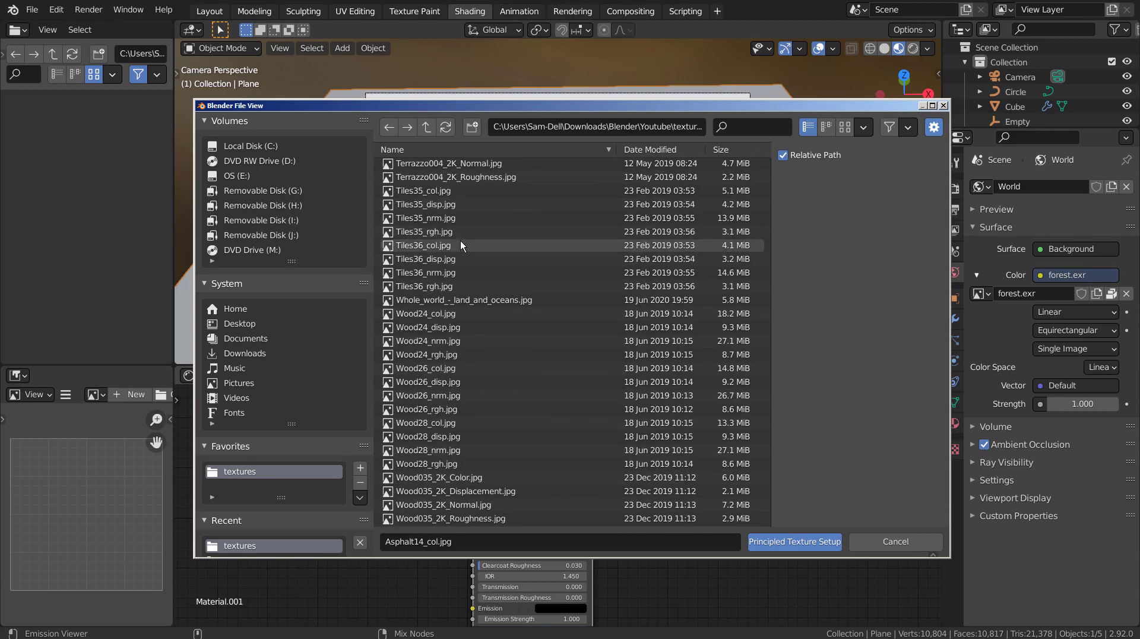
pyautogui.moveTo(768, 486); pyautogui.dragTo(778, 234)
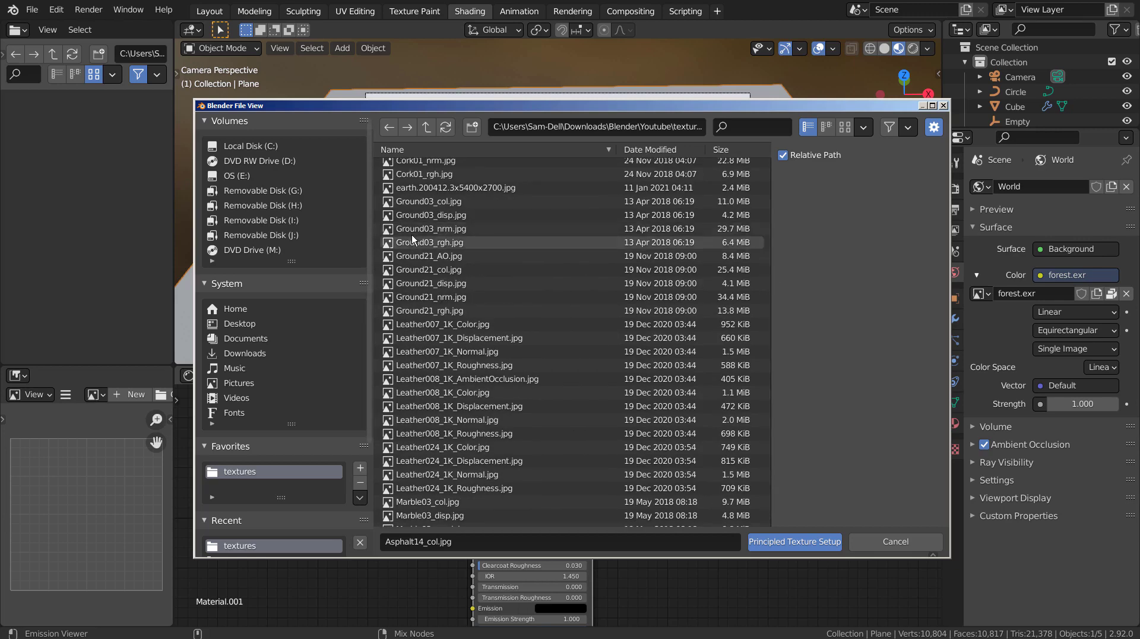
pyautogui.click(440, 202)
pyautogui.keyDown('shift'); pyautogui.click(445, 241); pyautogui.keyUp('shift')
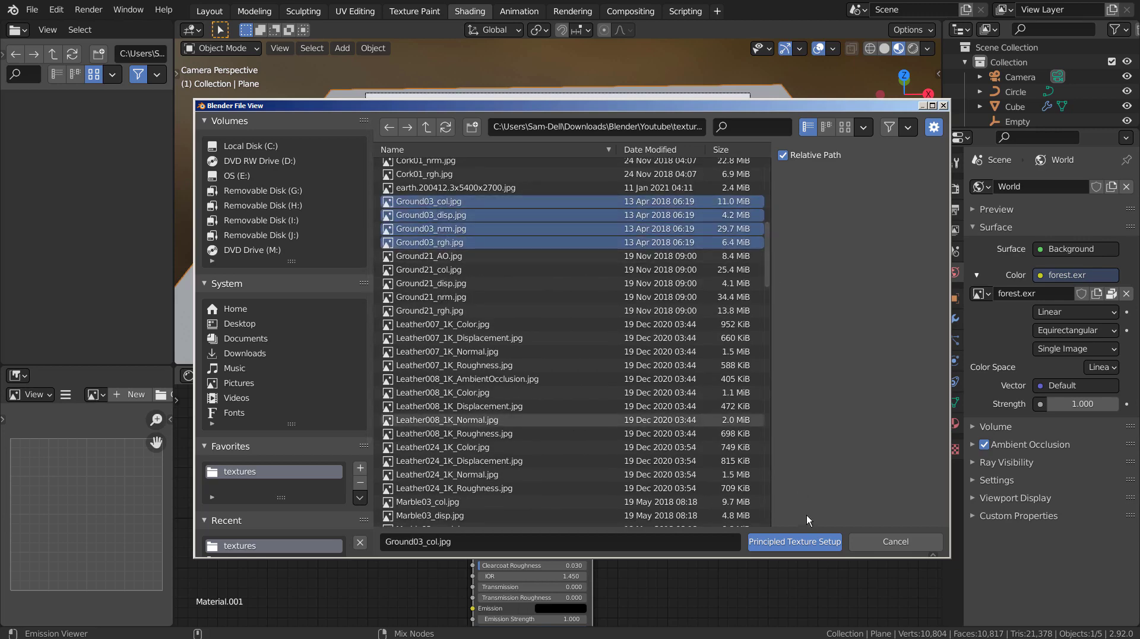
pyautogui.click(804, 543)
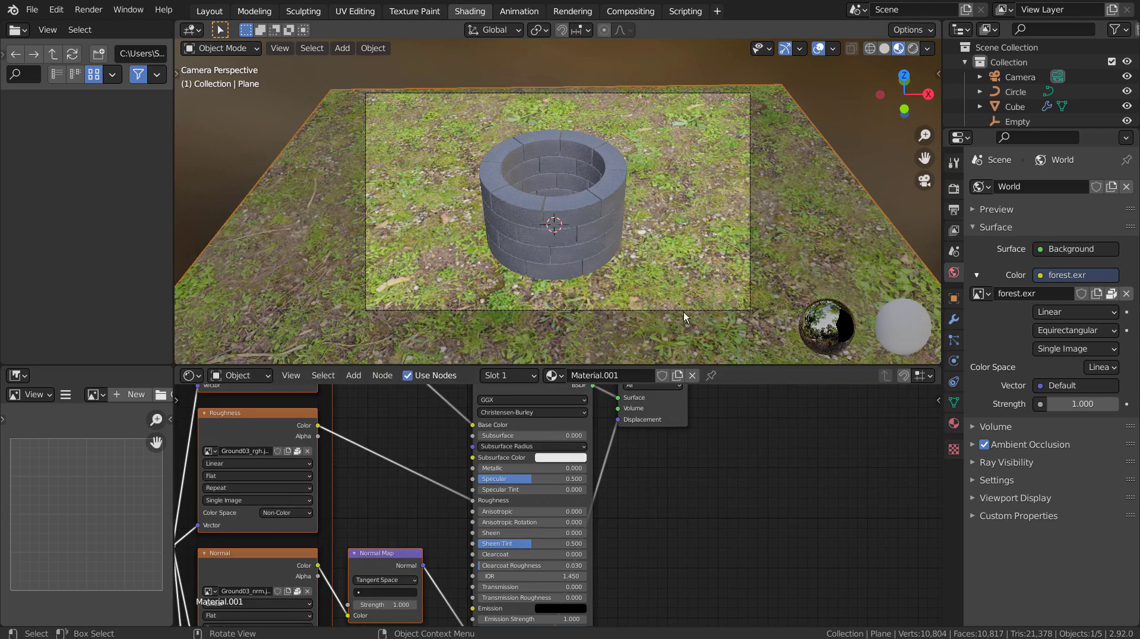
# Set the ground Mapping node's Scale X and Y to 3
pyautogui.scroll(2, 683, 312)
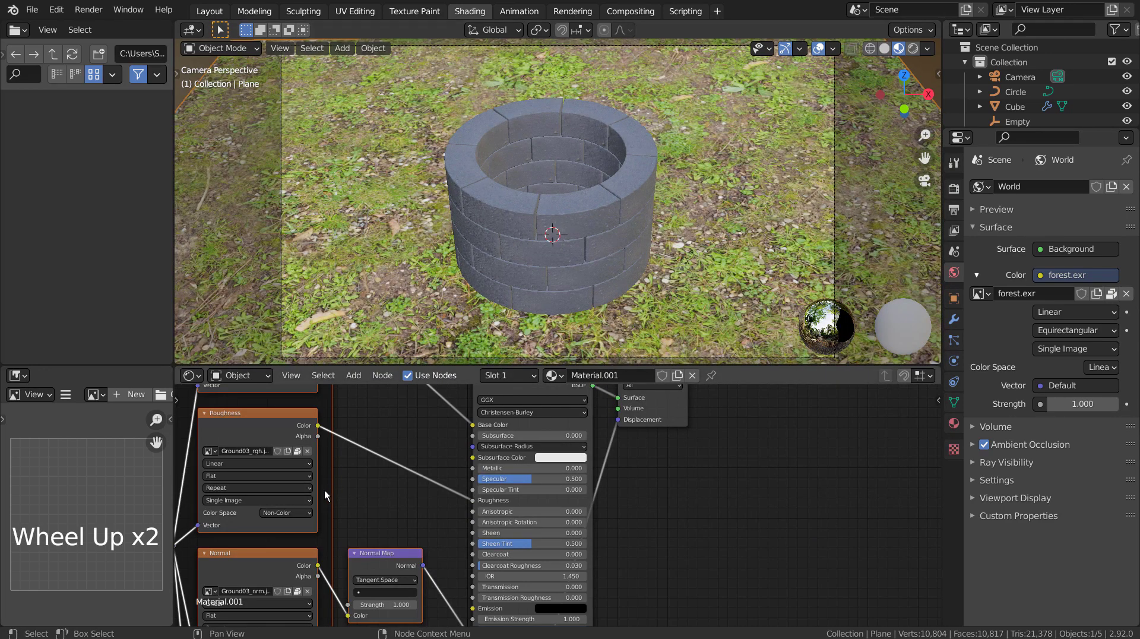
pyautogui.keyDown('shift'); pyautogui.moveTo(324, 490); pyautogui.dragTo(364, 511, button='middle'); pyautogui.keyUp('shift')
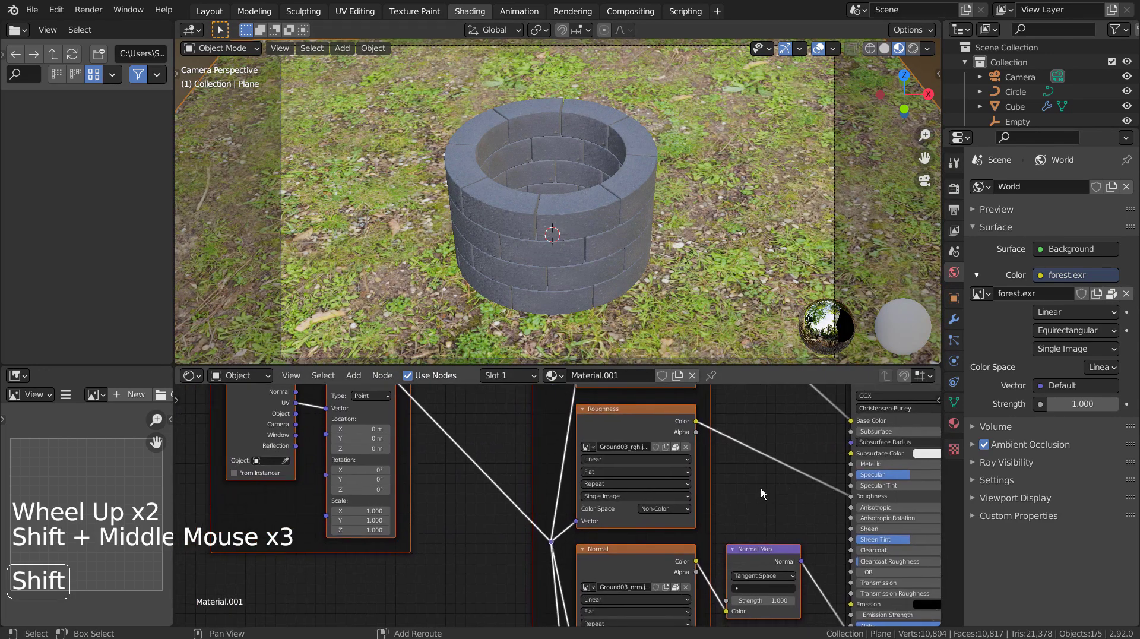
pyautogui.click(364, 511)
pyautogui.write('3')
pyautogui.press('Tab')
pyautogui.write('3')
pyautogui.press('Return')
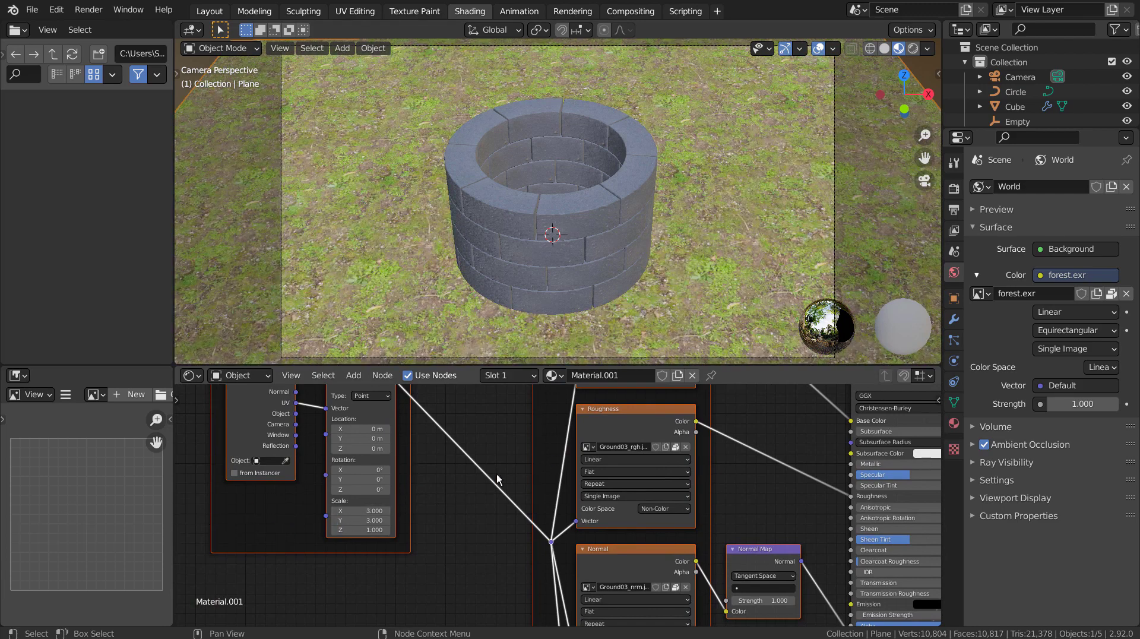
# Return to the Layout workspace
pyautogui.scroll(8, 499, 505)
pyautogui.keyDown('shift'); pyautogui.moveTo(474, 523); pyautogui.dragTo(522, 537, button='middle'); pyautogui.keyUp('shift')
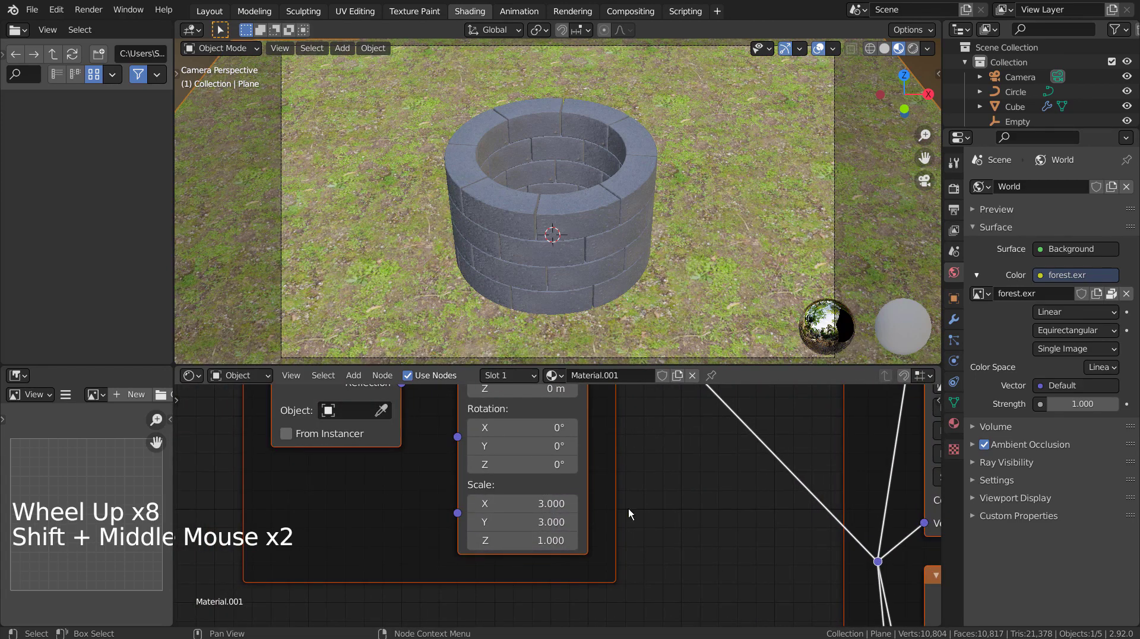
pyautogui.click(213, 11)
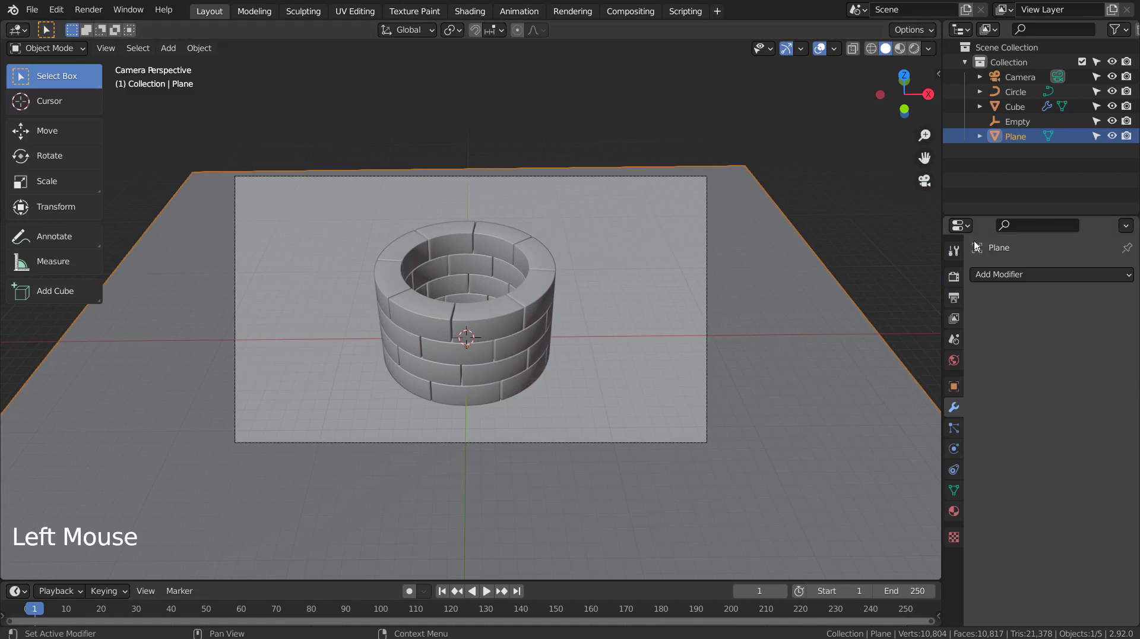
# Replace the forest image world colour with a Nishita Sky Texture and preview in Rendered shading
pyautogui.click(954, 361)
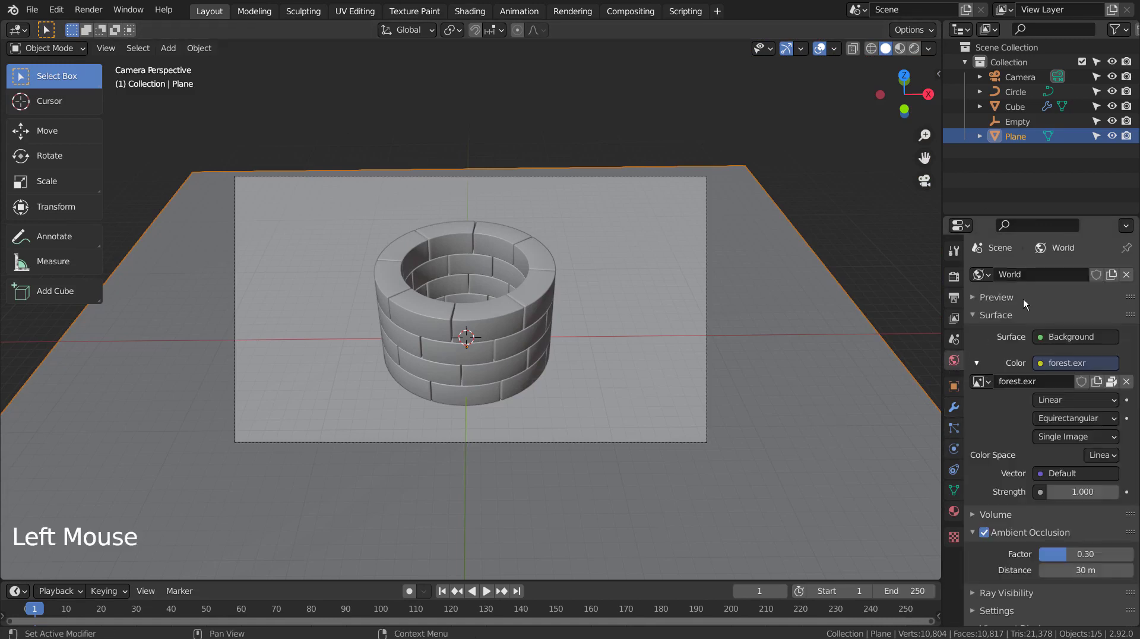
pyautogui.click(1045, 355)
pyautogui.click(765, 519)
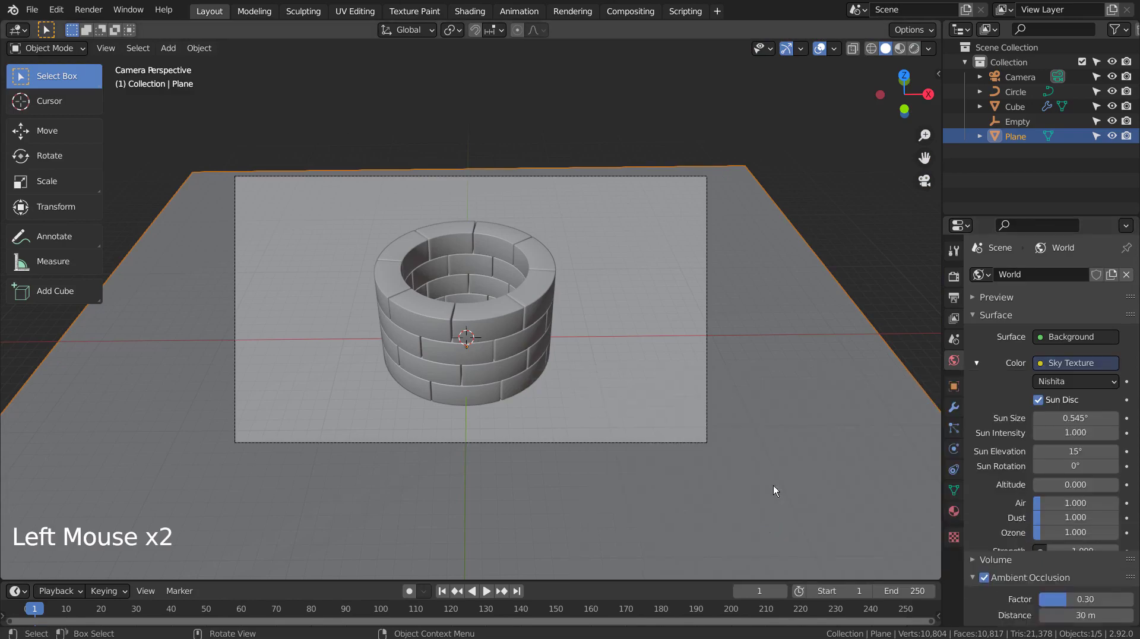
pyautogui.click(910, 49)
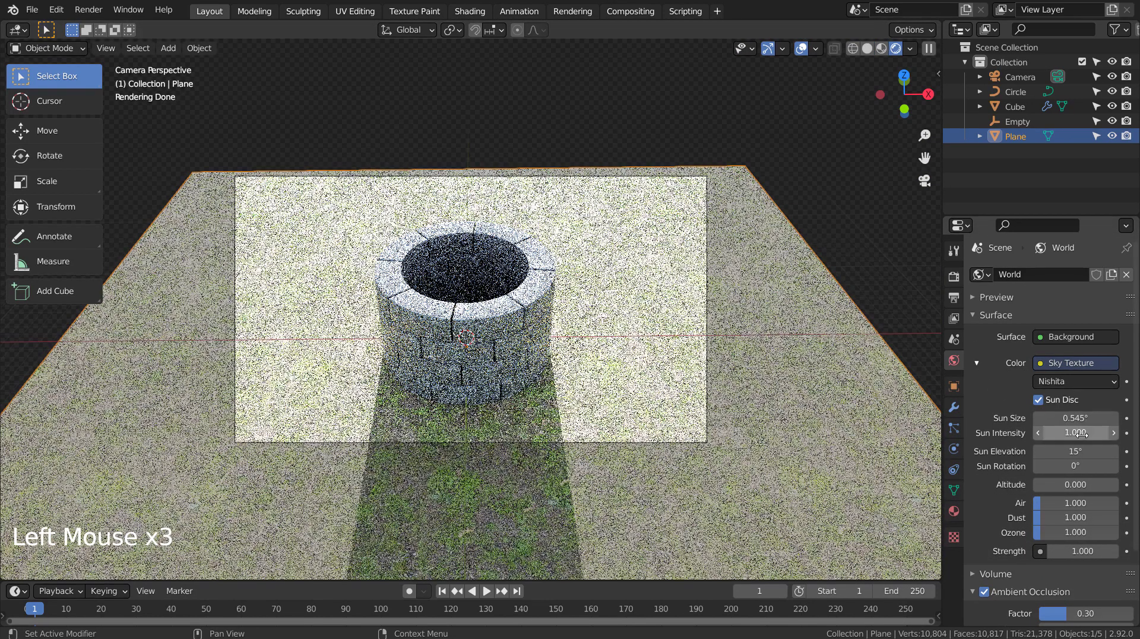
# Set sun elevation to 35°, trying rotations of 90° and 180° before 270°
pyautogui.click(1083, 451)
pyautogui.write('35')
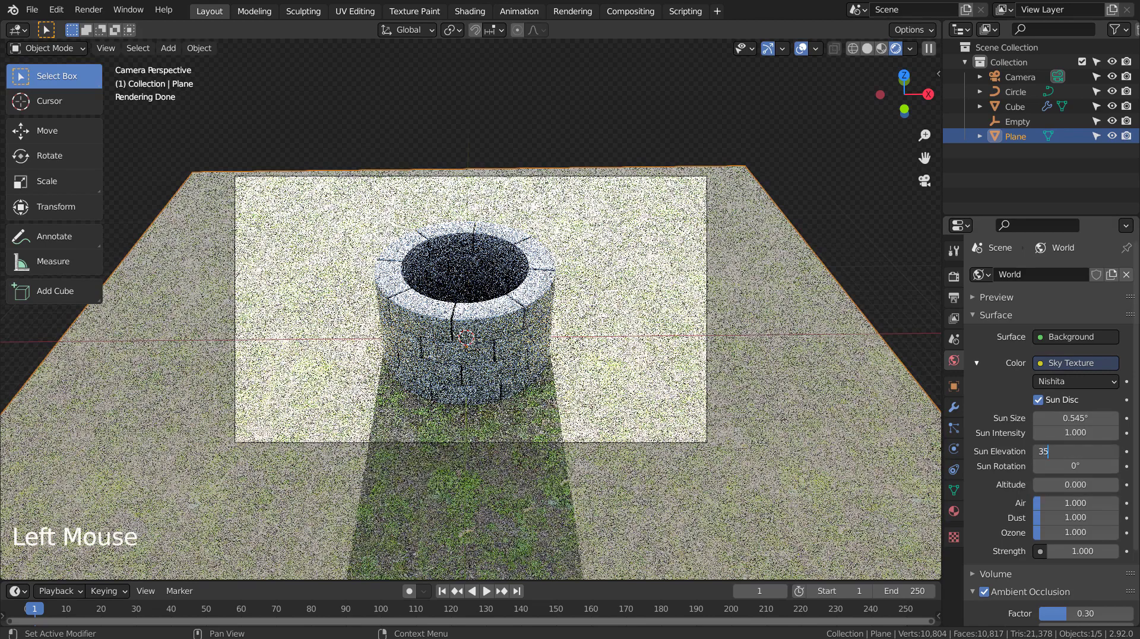
pyautogui.press('Return')
pyautogui.doubleClick(1046, 467)
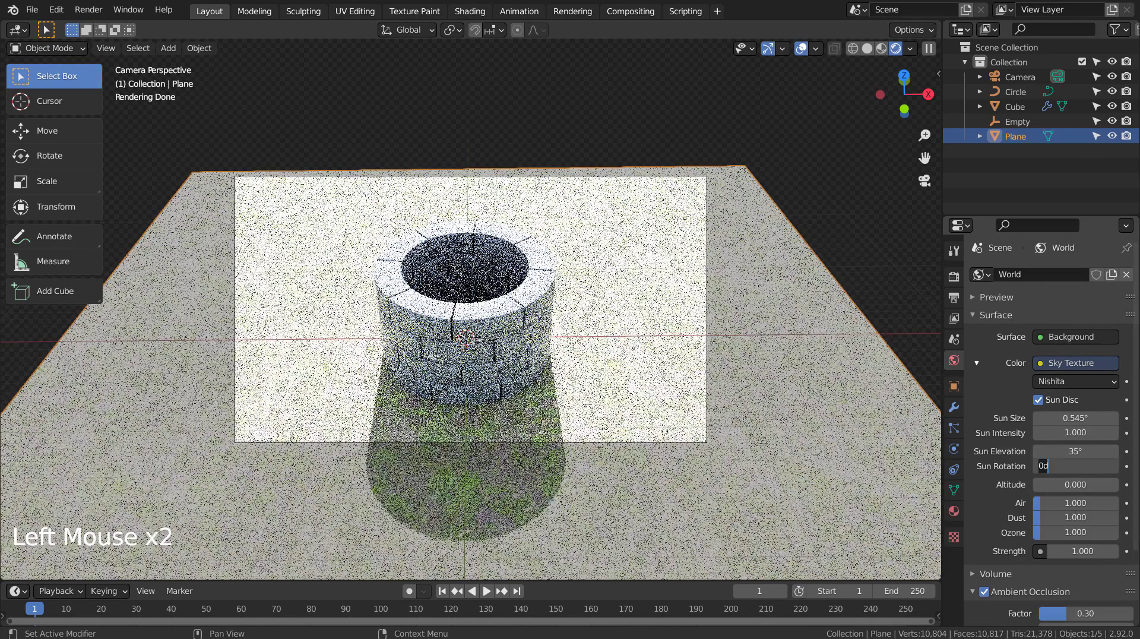
pyautogui.write('90')
pyautogui.press('Return')
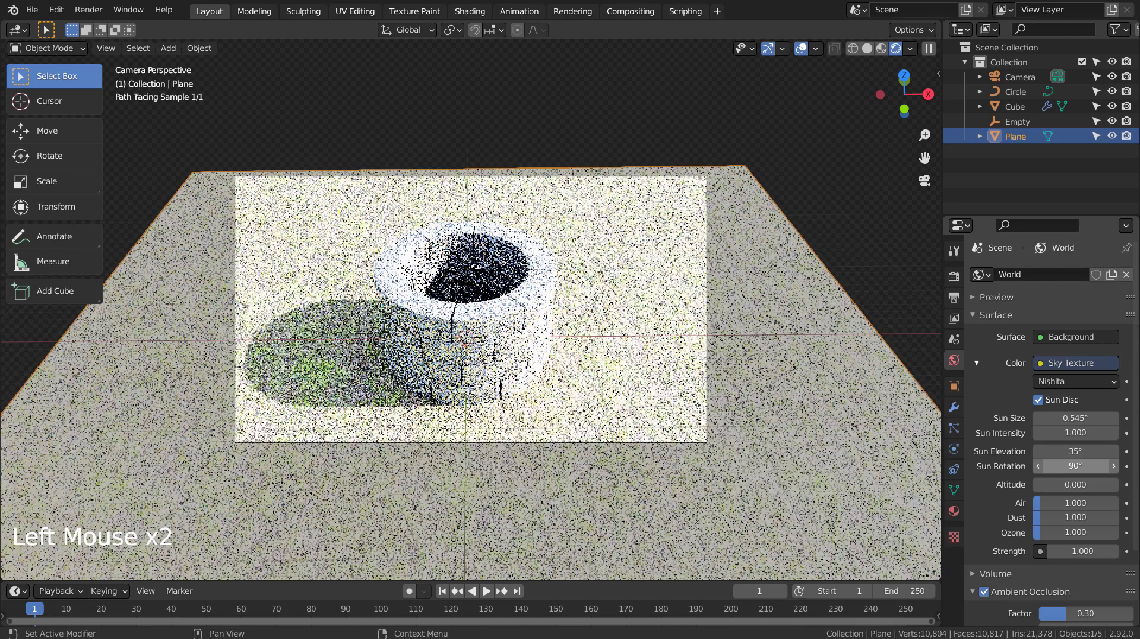
pyautogui.click(1077, 464)
pyautogui.write('180')
pyautogui.press('Return')
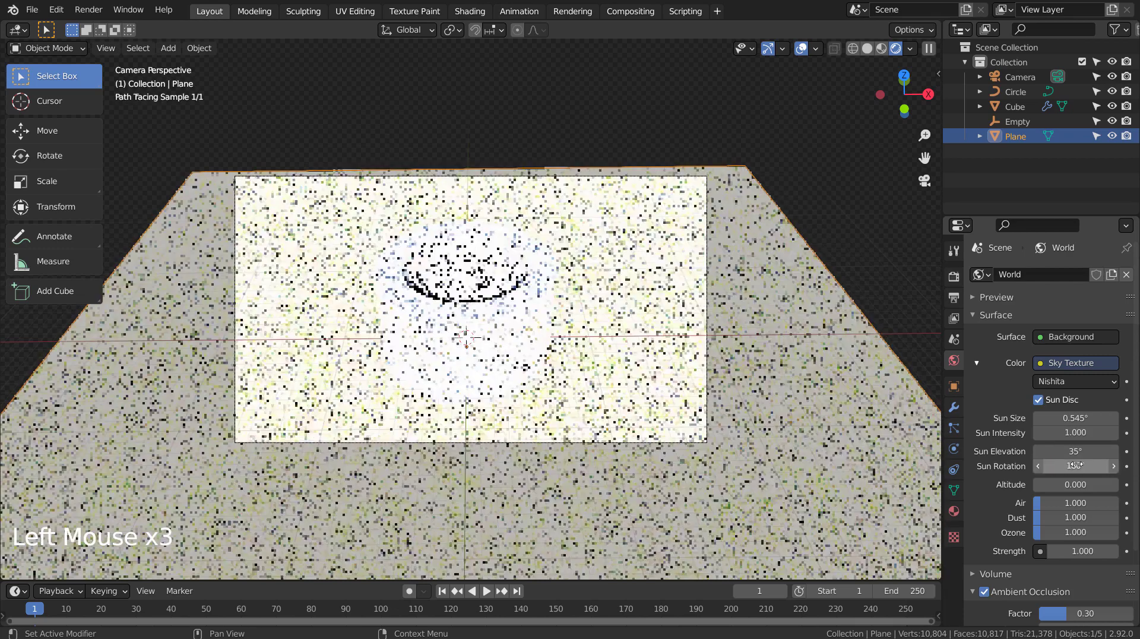
pyautogui.click(1077, 464)
pyautogui.write('270')
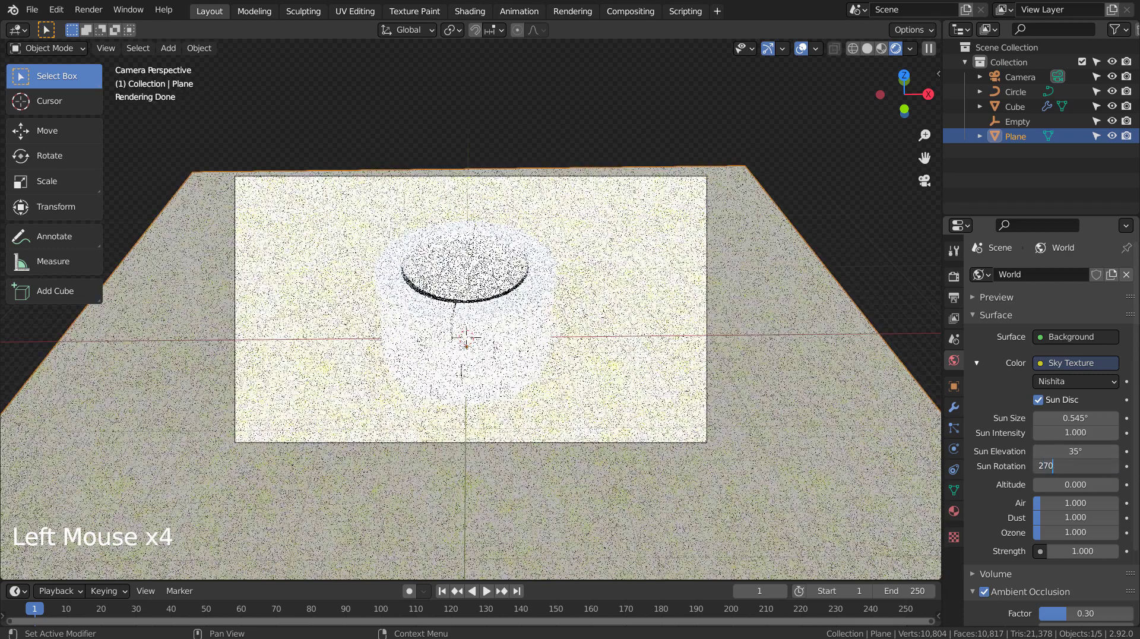
pyautogui.press('Return')
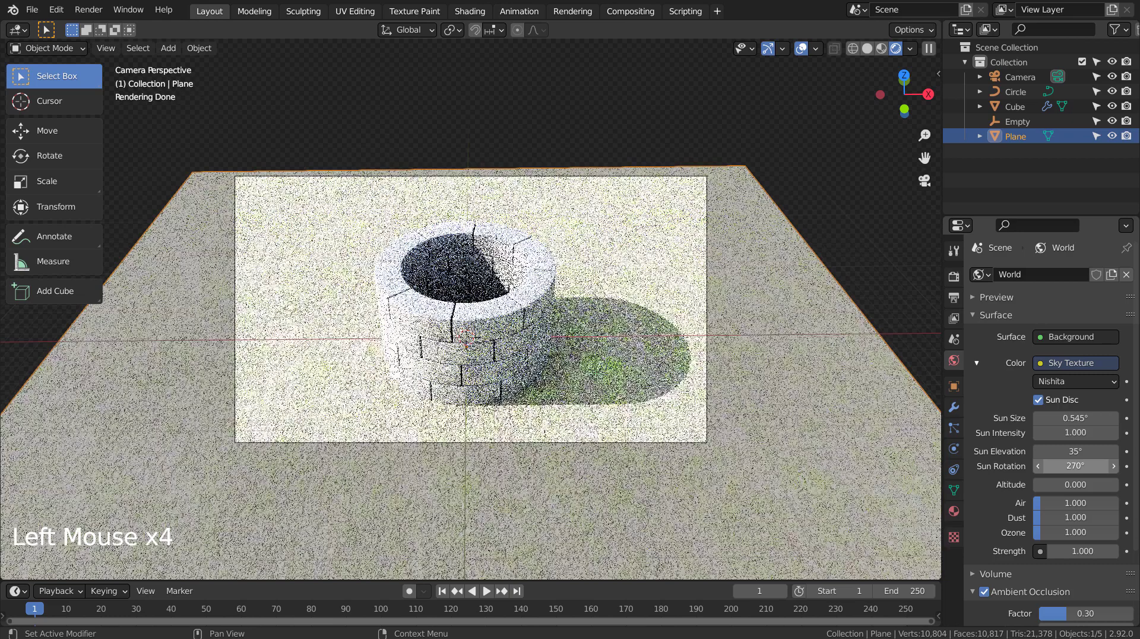
# Test 200° rotation and 25° elevation, then restore 270° rotation and 35° elevation
pyautogui.click(1077, 464)
pyautogui.write('200')
pyautogui.press('Return')
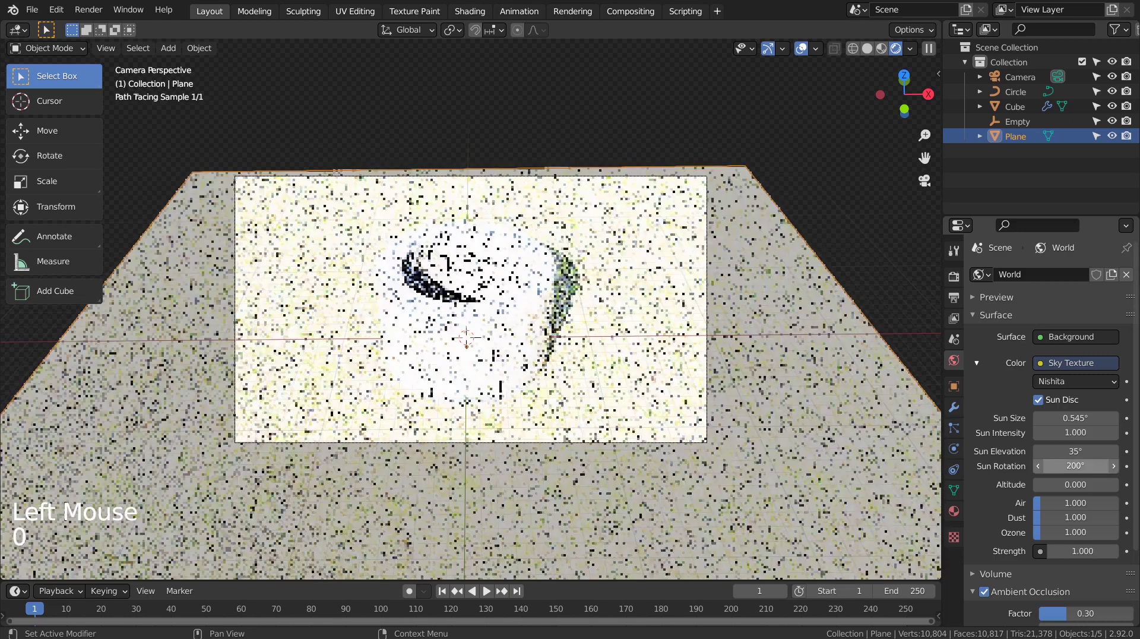
pyautogui.click(1077, 466)
pyautogui.write('270')
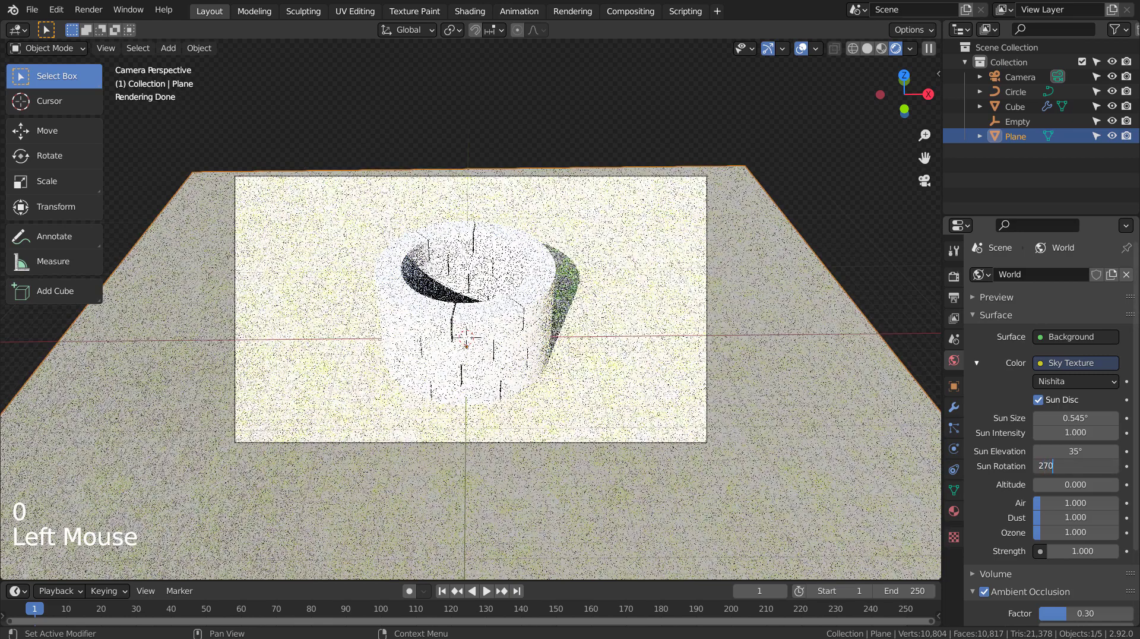
pyautogui.press('Return')
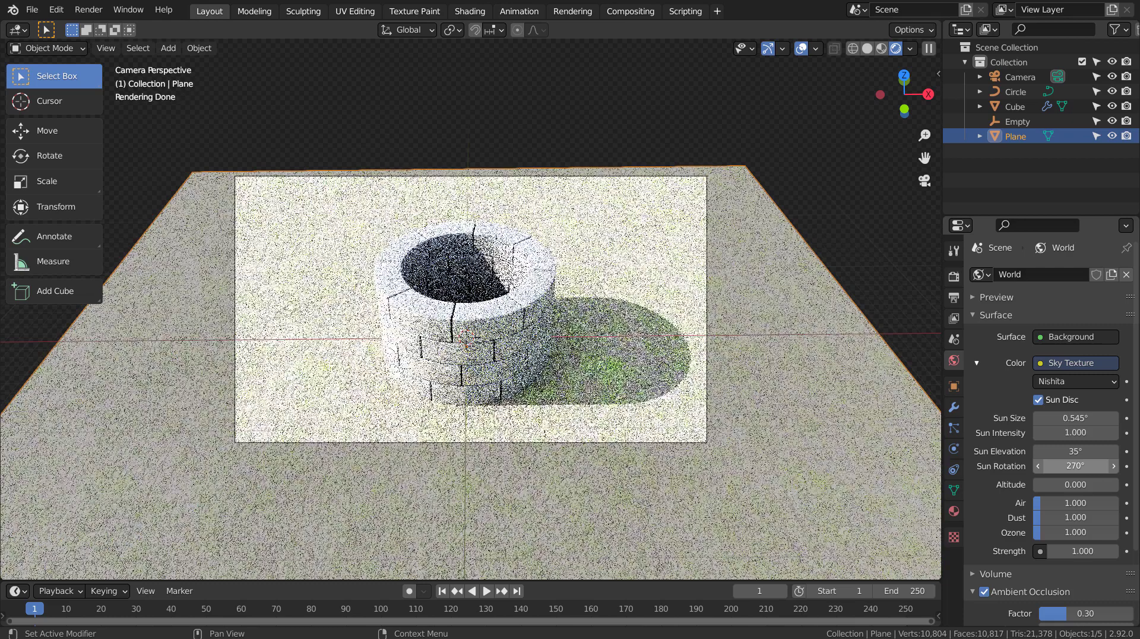
pyautogui.click(1077, 451)
pyautogui.write('25')
pyautogui.press('Return')
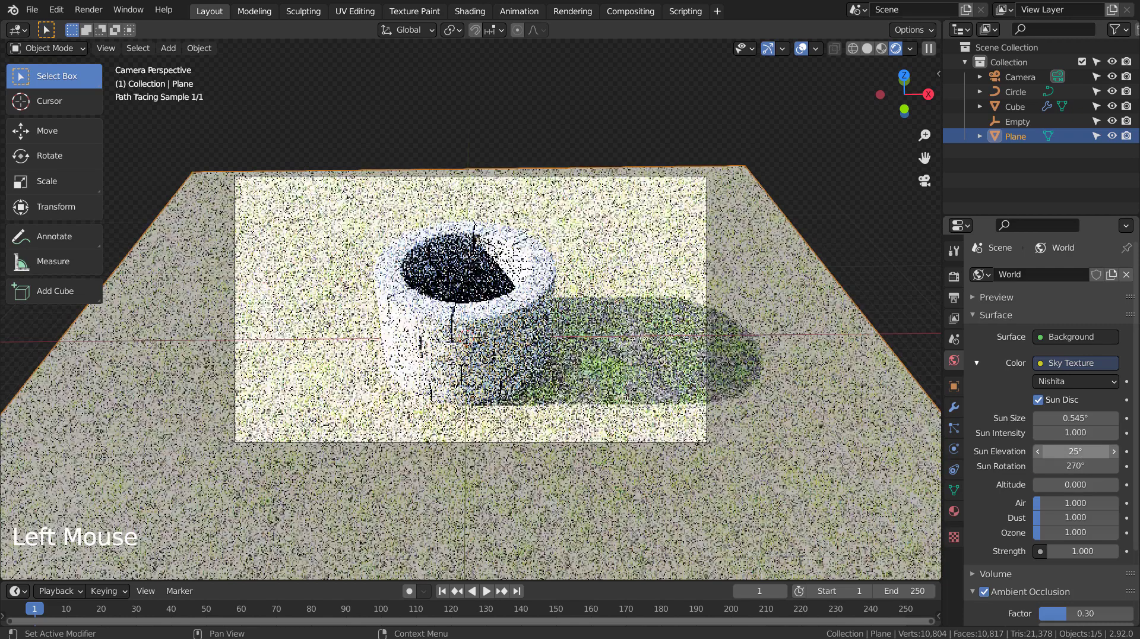
pyautogui.doubleClick(1077, 451)
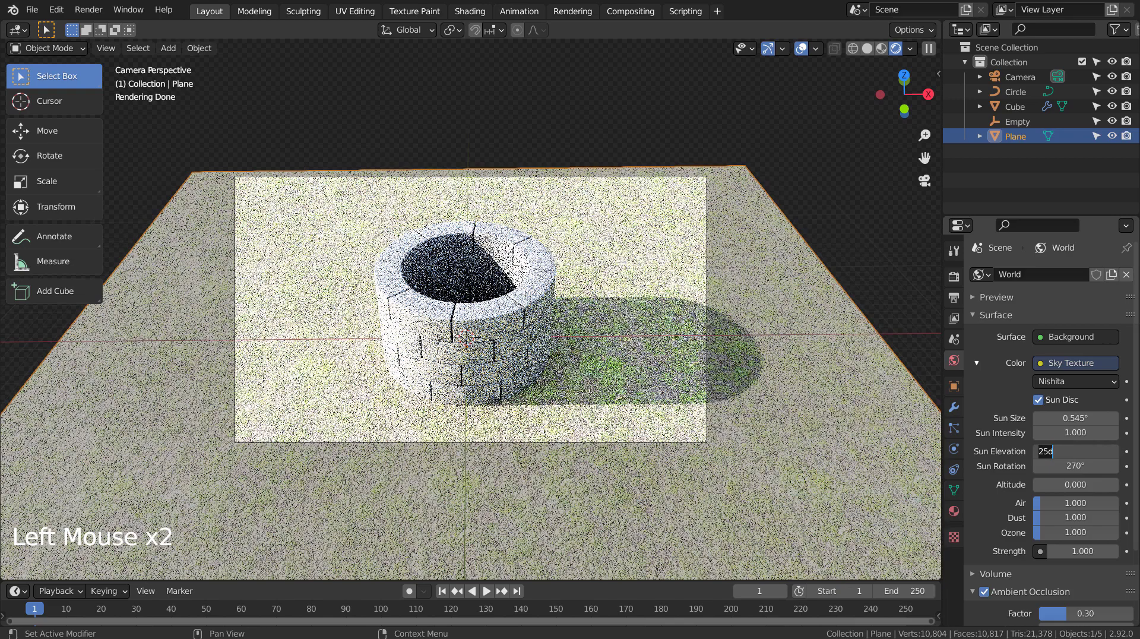
pyautogui.write('35')
pyautogui.press('Return')
# Set the sky altitude to 1 after trying 35, 15 and 0
pyautogui.click(1076, 484)
pyautogui.write('3')
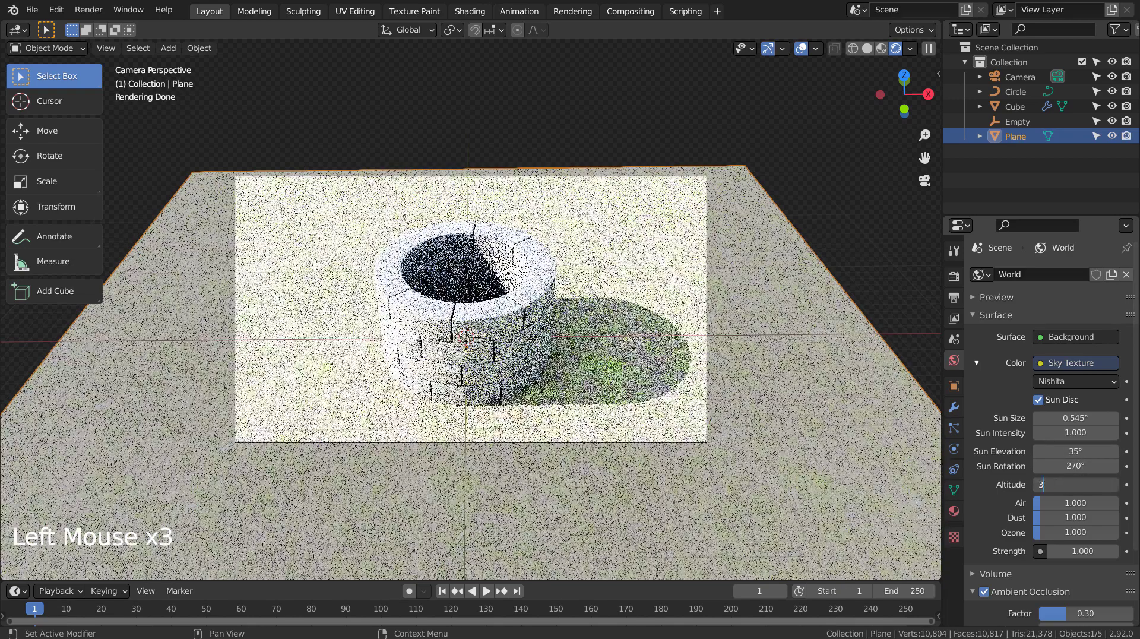
pyautogui.write('5')
pyautogui.press('Return')
pyautogui.click(1076, 485)
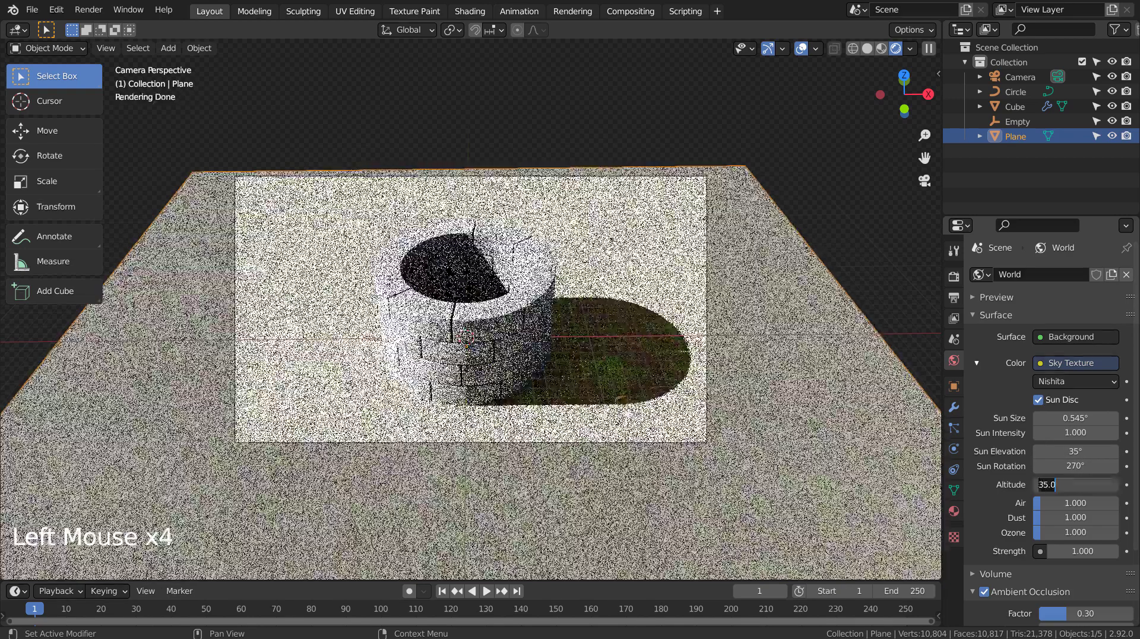
pyautogui.write('15')
pyautogui.press('Return')
pyautogui.click(1076, 485)
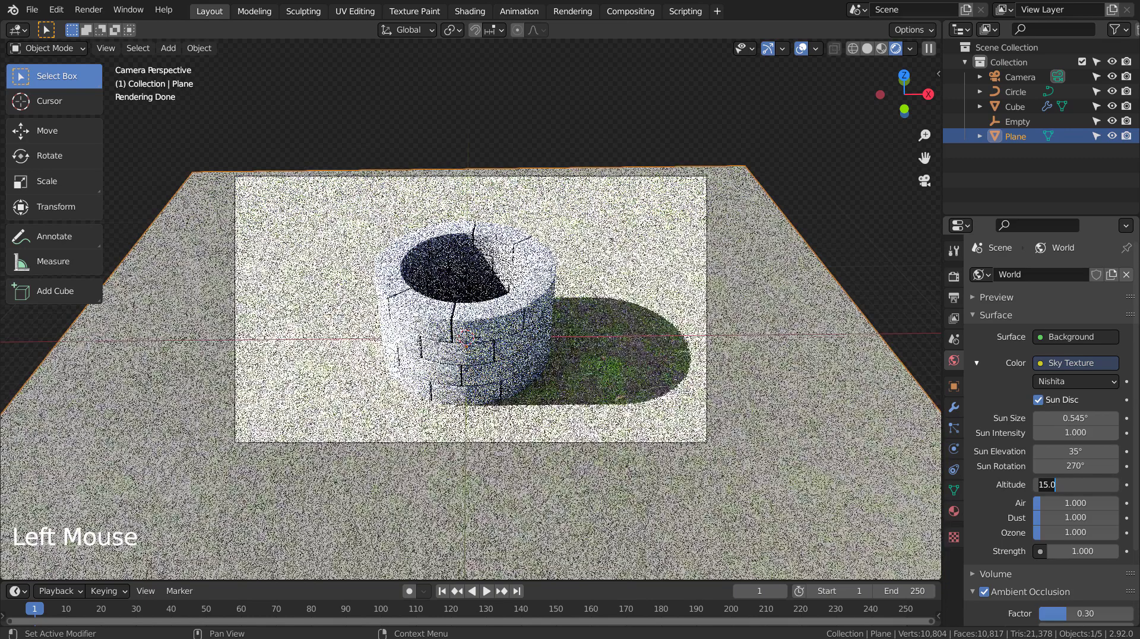
pyautogui.write('0')
pyautogui.press('Return')
pyautogui.doubleClick(1076, 484)
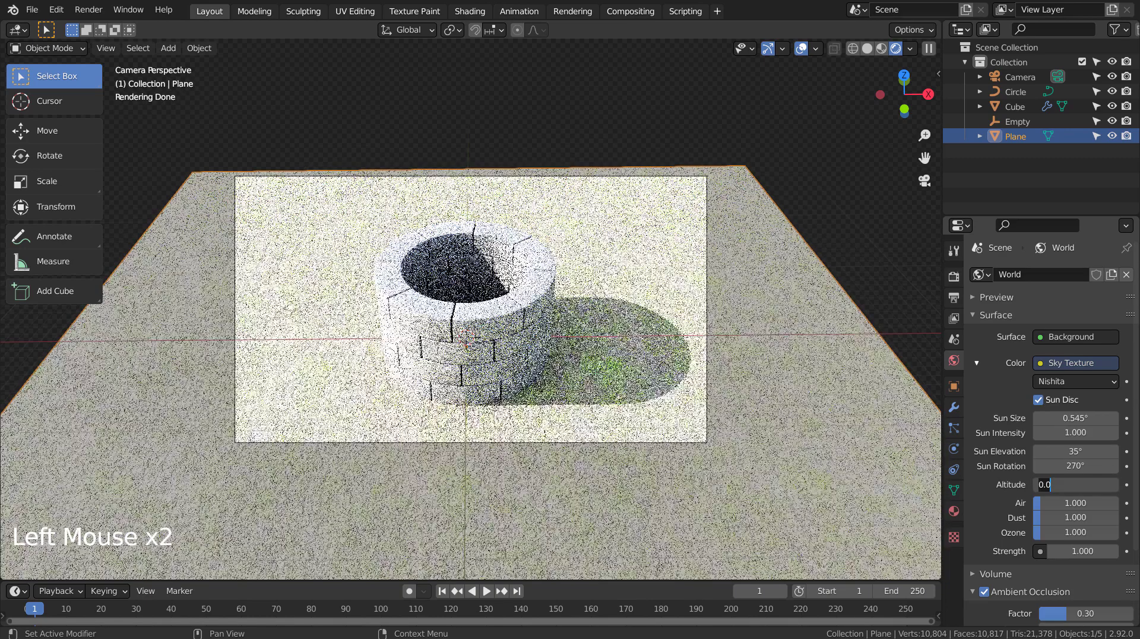
pyautogui.write('1')
pyautogui.press('Return')
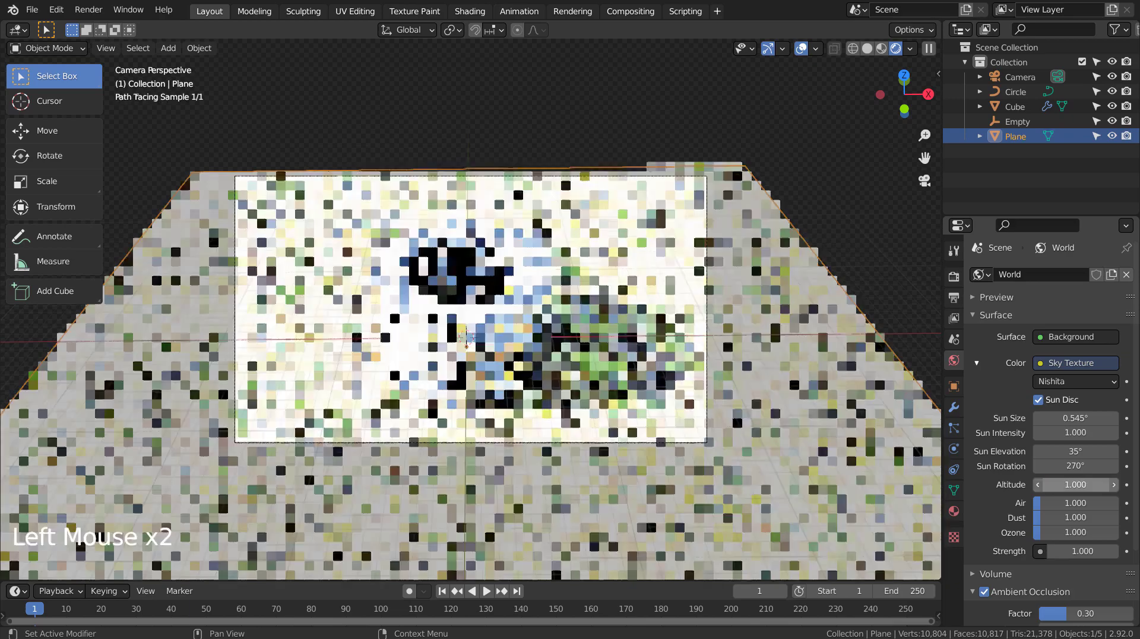
# Set sky strength to 0.1 and raise Air, Dust, Ozone to 1.548, 2.233, 2.849
pyautogui.click(1082, 551)
pyautogui.write('0.1')
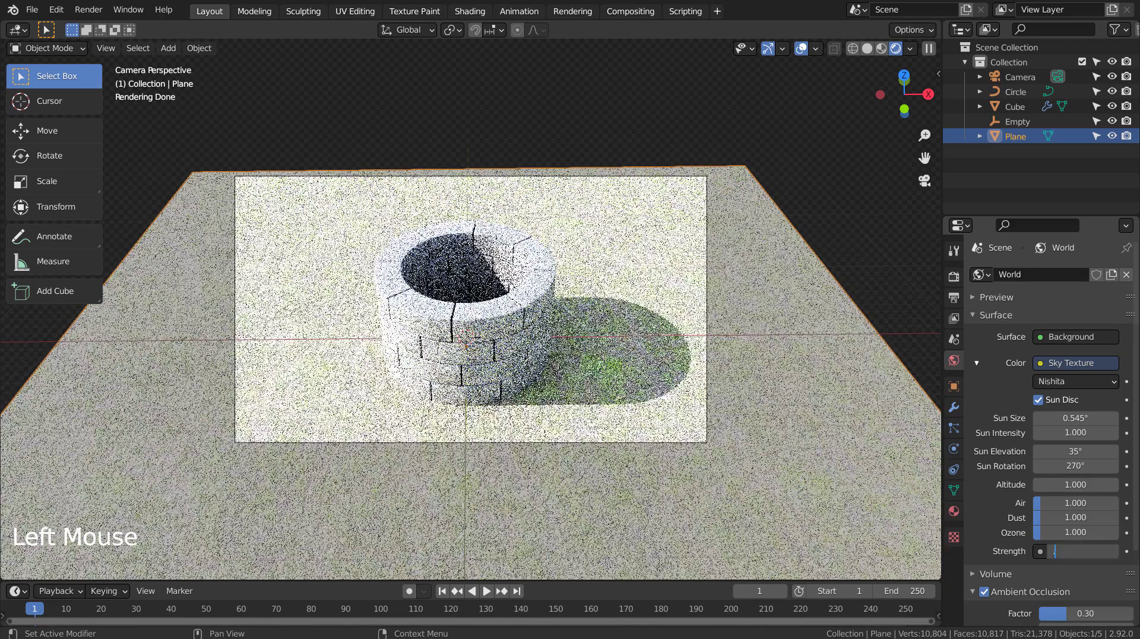
pyautogui.press('Return')
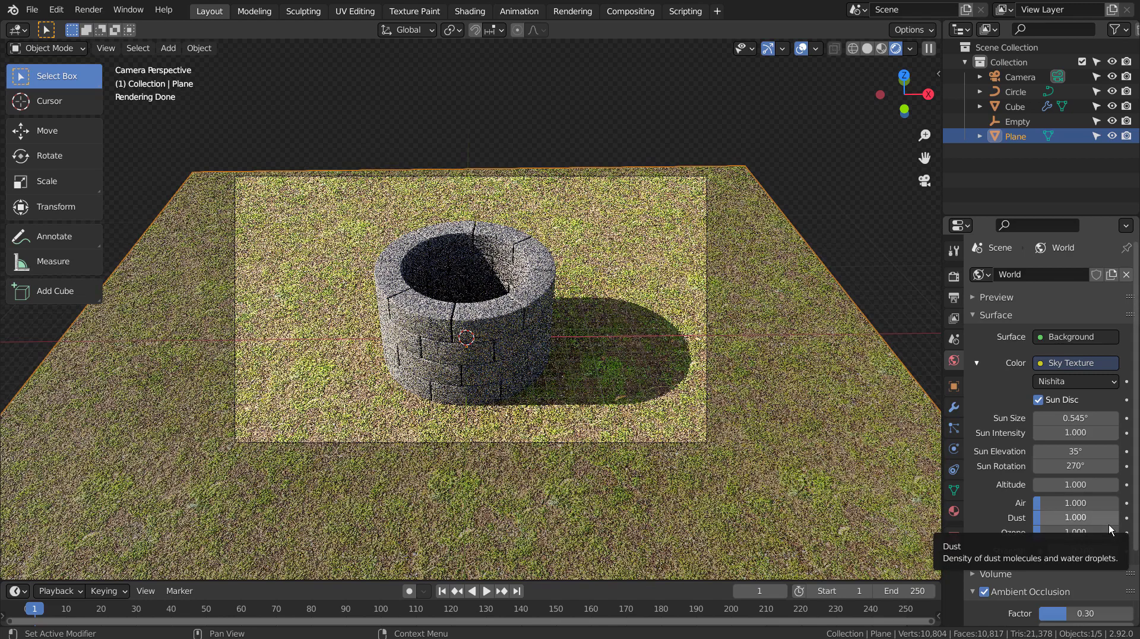
pyautogui.moveTo(1088, 501); pyautogui.dragTo(1090, 532)
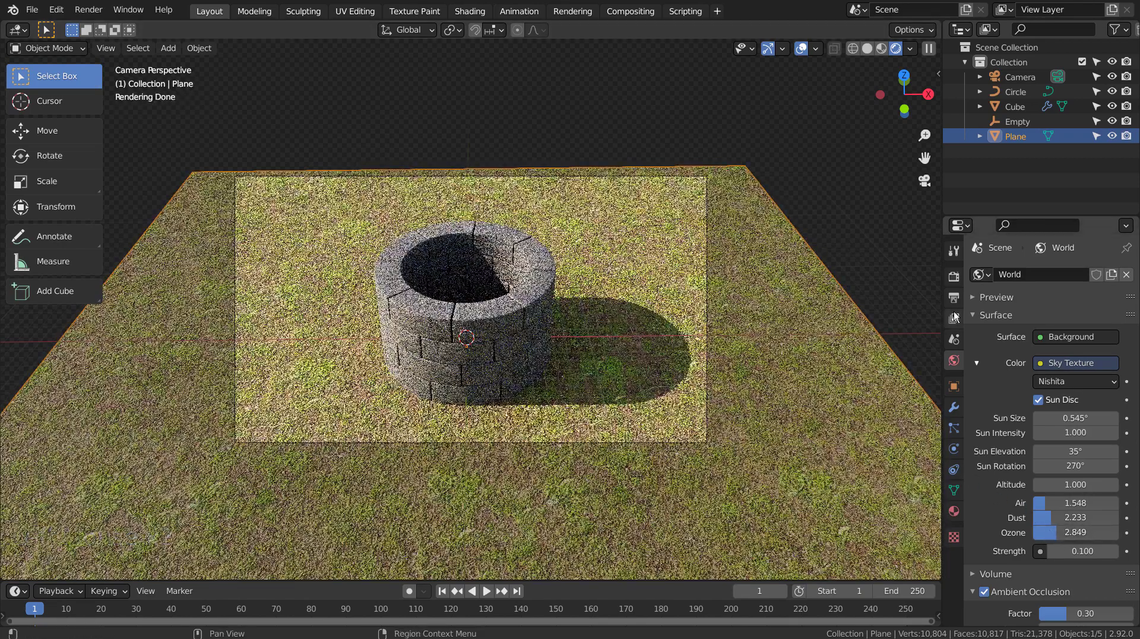
pyautogui.click(631, 11)
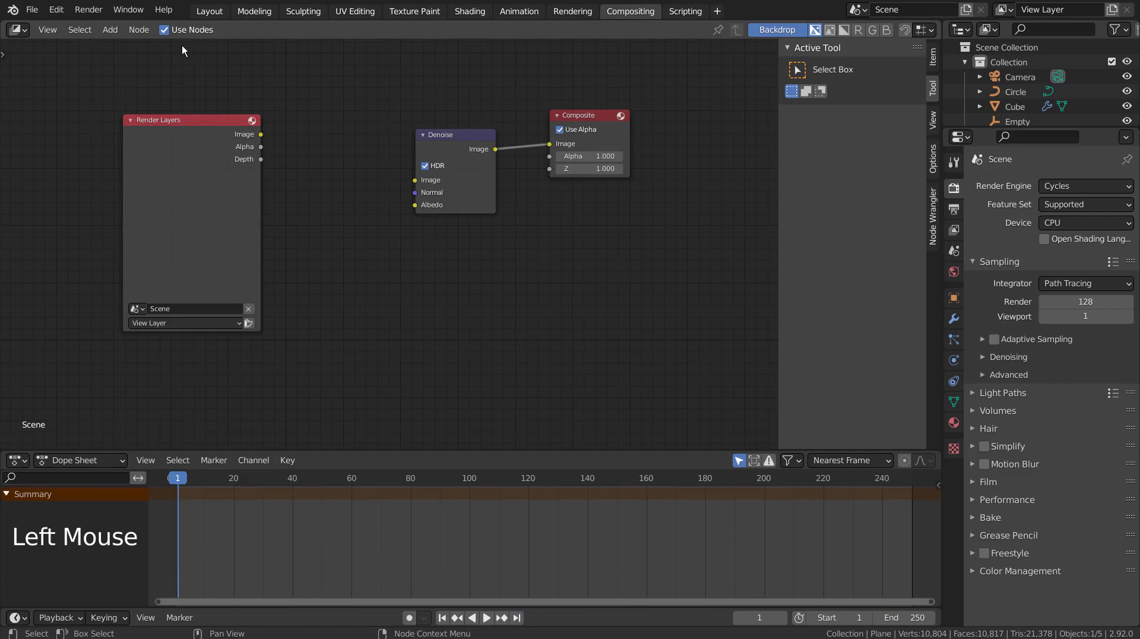
pyautogui.click(166, 29)
pyautogui.click(209, 11)
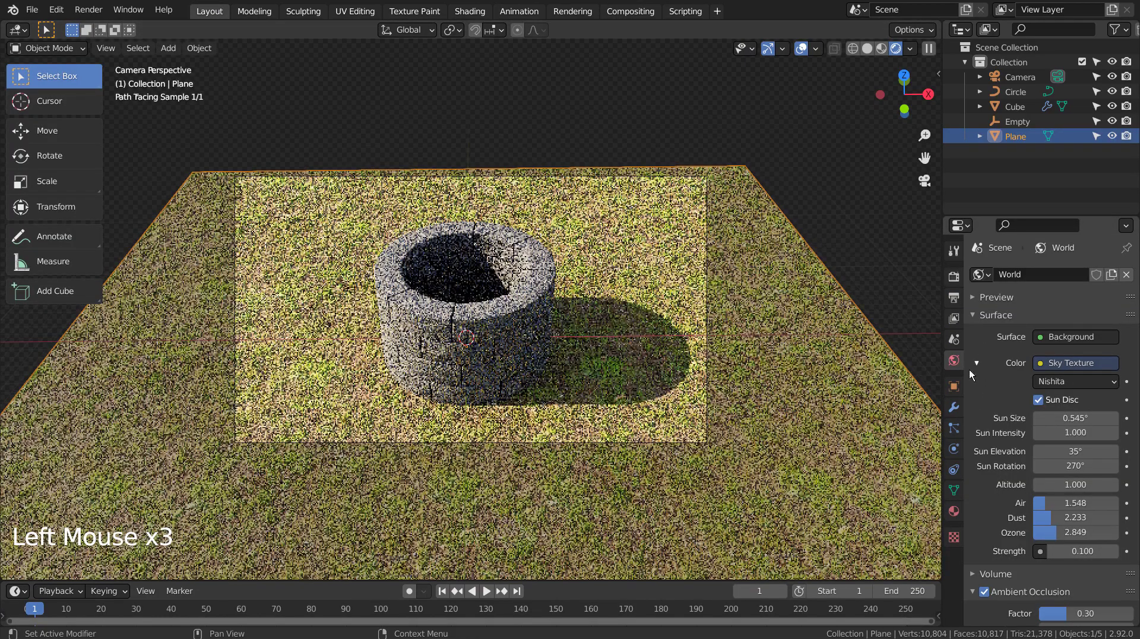
# Lower the Cycles render samples to 32
pyautogui.click(954, 276)
pyautogui.click(1095, 390)
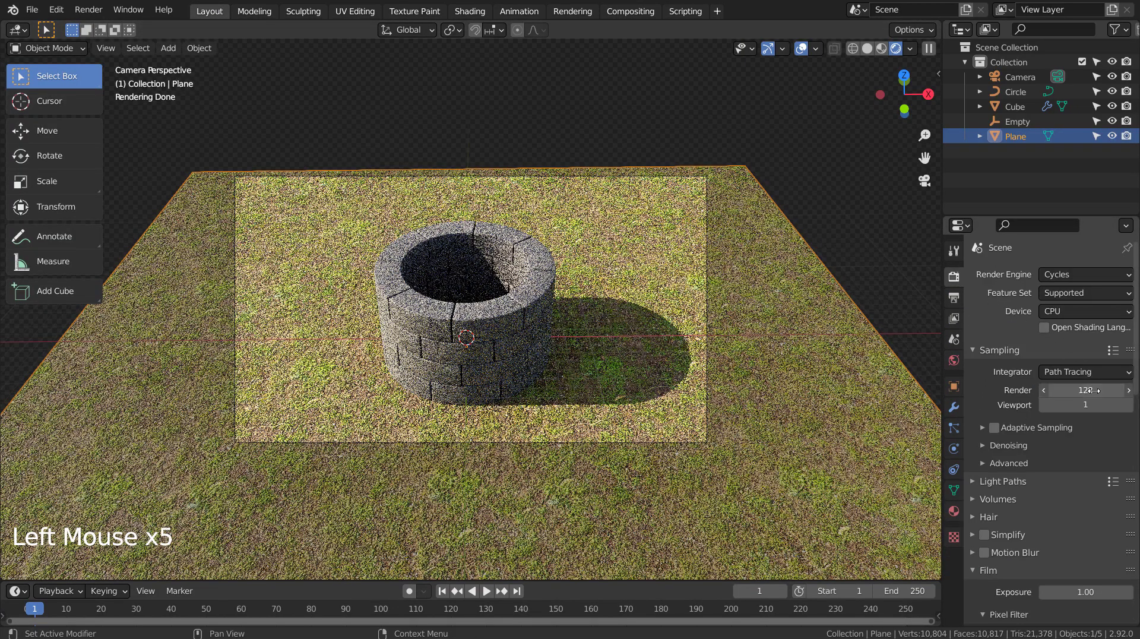
pyautogui.moveTo(1095, 390); pyautogui.dragTo(1051, 390)
# Save the project as blueprint.blend and return the viewport to Solid shading
pyautogui.click(861, 239)
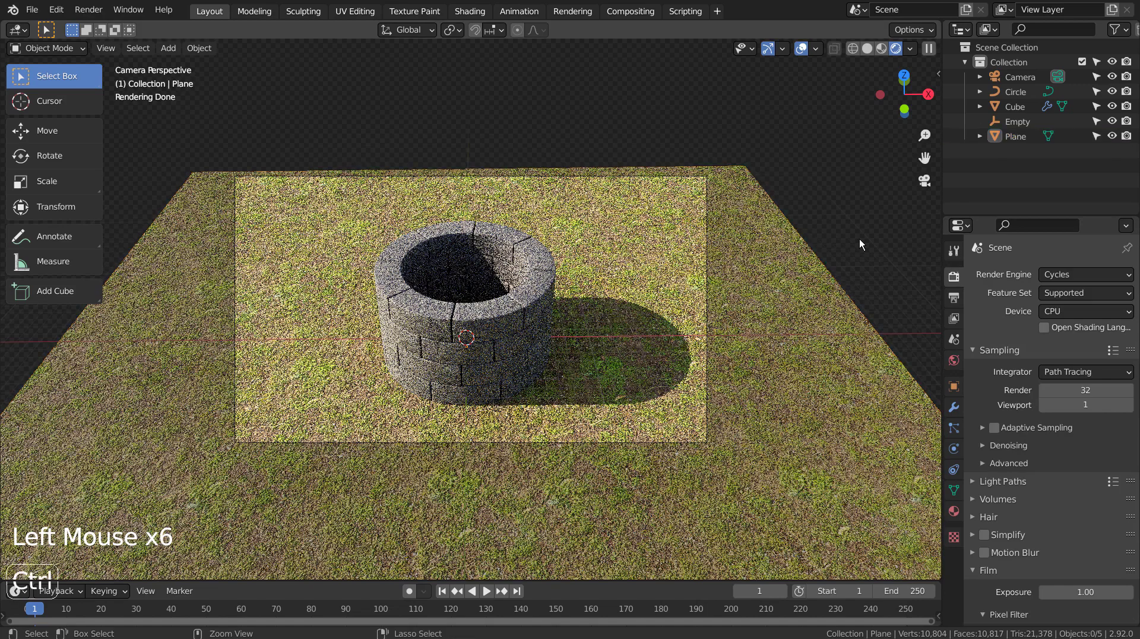
pyautogui.hotkey('ctrl', 's')
pyautogui.click(867, 48)
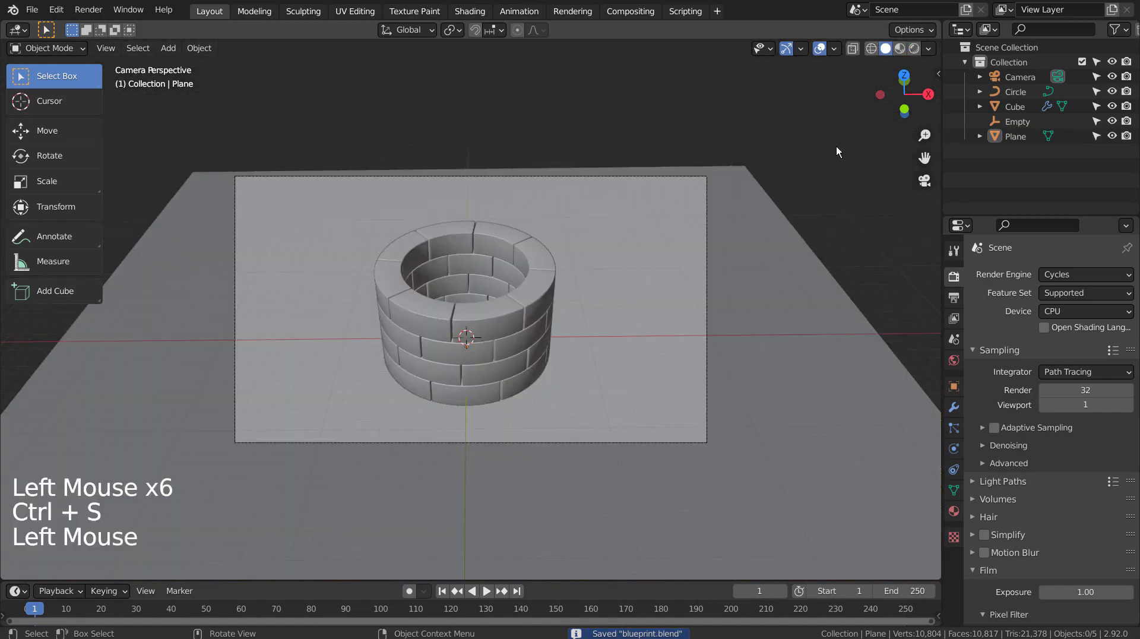